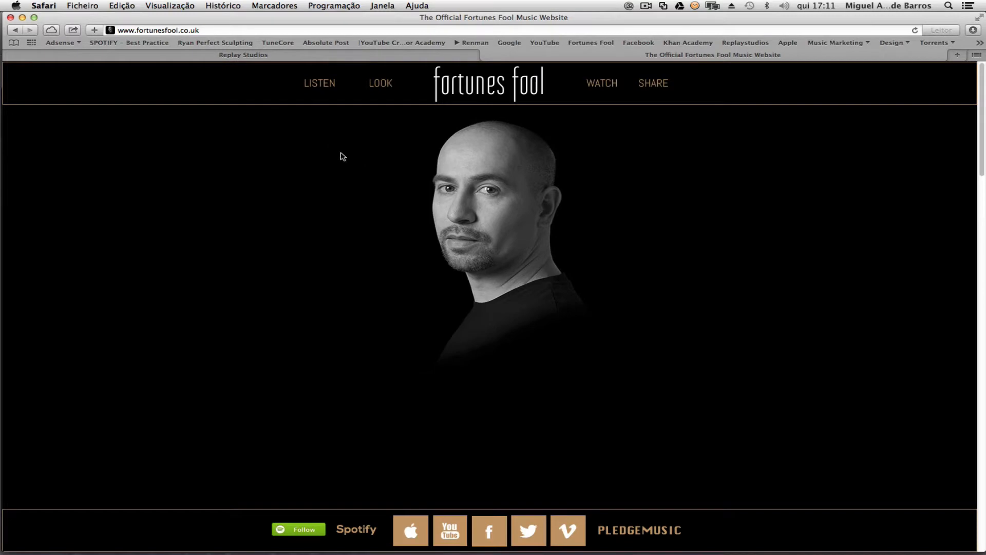
- Switch to Logic Pro X and turn off the 7000 Hz, 1020 Hz and low-cut bands in the selected Synth ARP track's Channel EQ
{"action": "key", "text": "super+Tab"}
{"action": "key", "text": "super+Tab"}
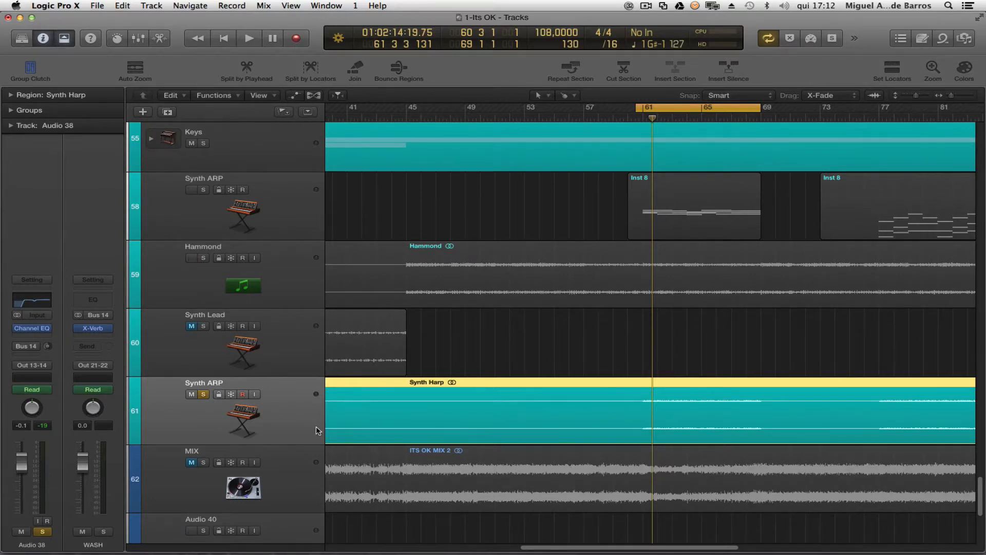
{"action": "left_click", "coordinate": [28, 335]}
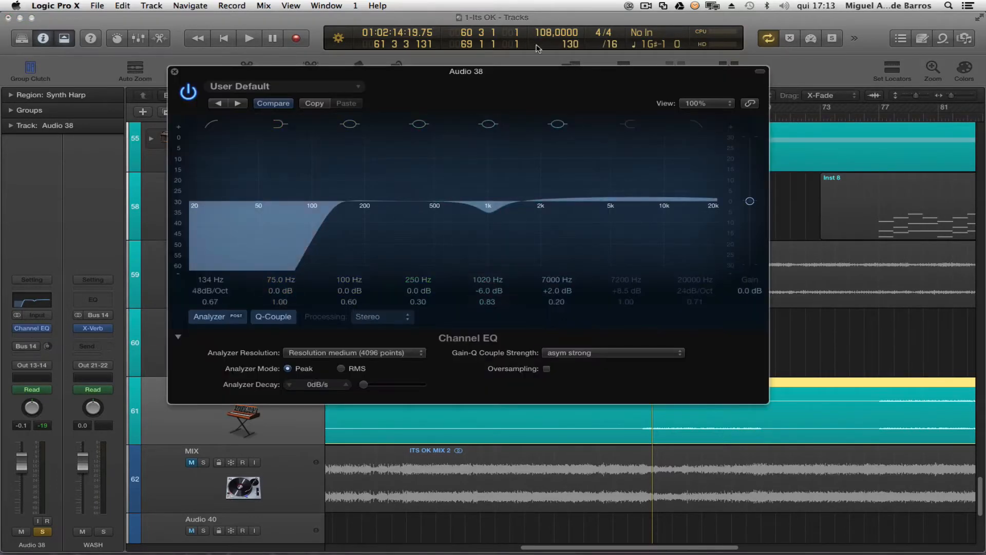
{"action": "left_click", "coordinate": [560, 124]}
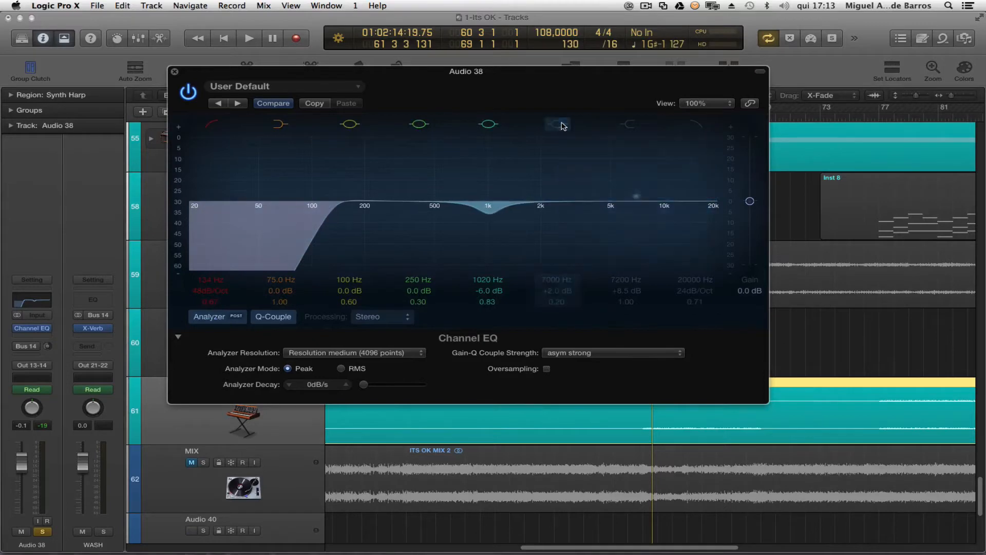
{"action": "left_click", "coordinate": [488, 124]}
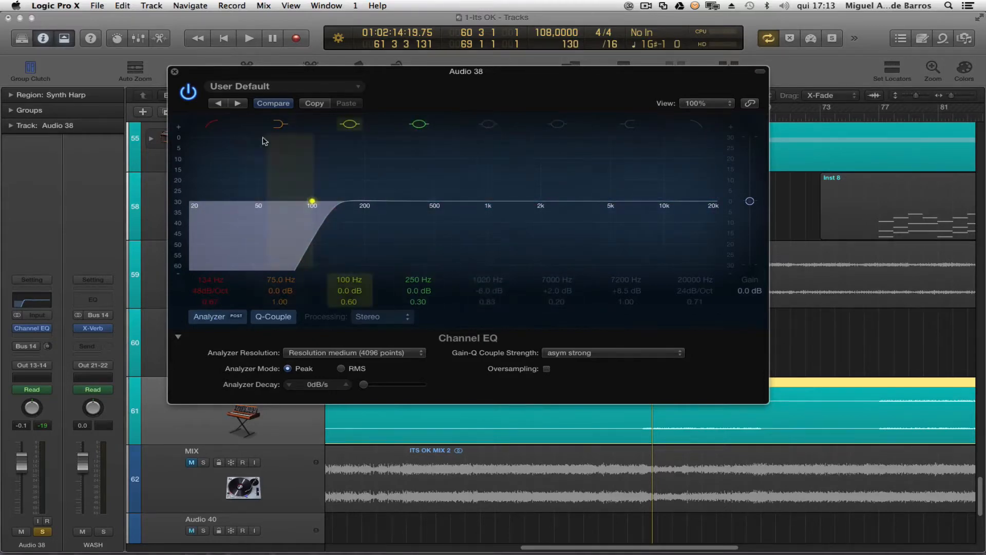
{"action": "left_click", "coordinate": [211, 124]}
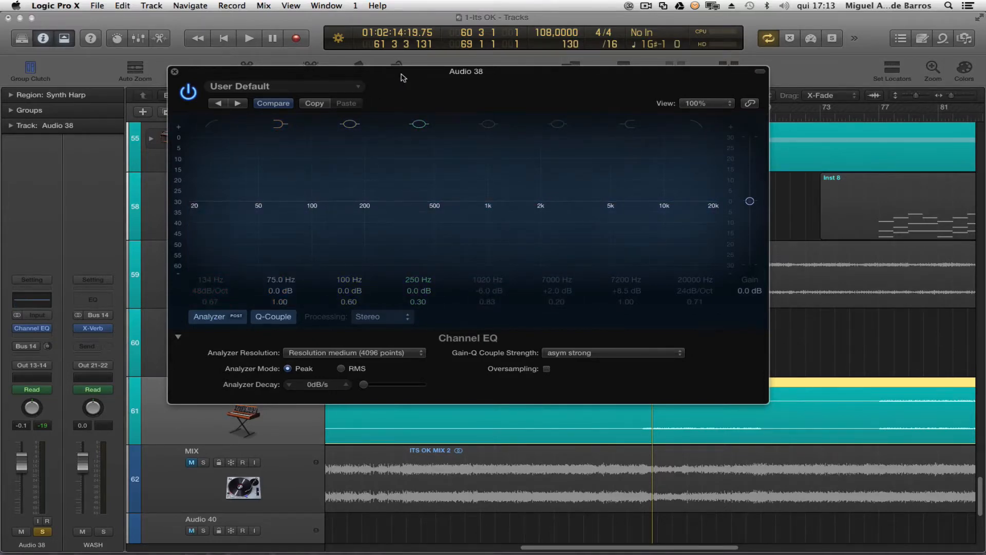
{"action": "left_click_drag", "start_coordinate": [401, 75], "coordinate": [418, 152]}
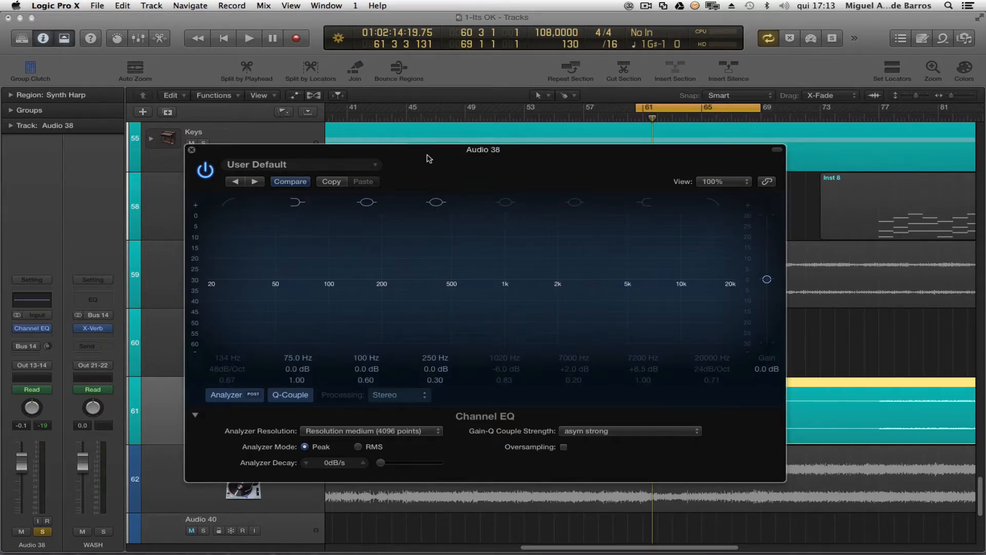
{"action": "left_click_drag", "start_coordinate": [428, 160], "coordinate": [482, 145]}
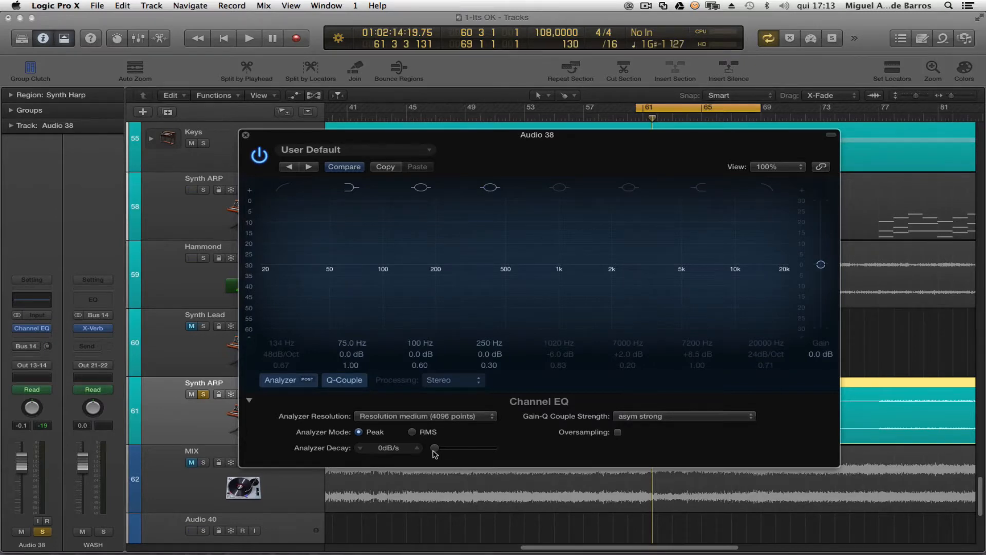
{"action": "left_click_drag", "start_coordinate": [460, 137], "coordinate": [232, 93]}
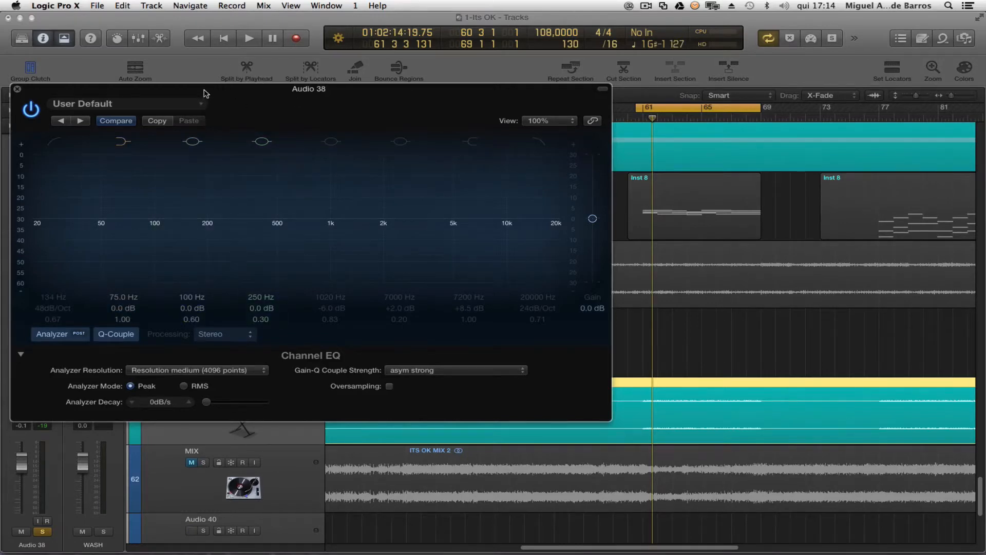
{"action": "left_click_drag", "start_coordinate": [204, 95], "coordinate": [464, 153]}
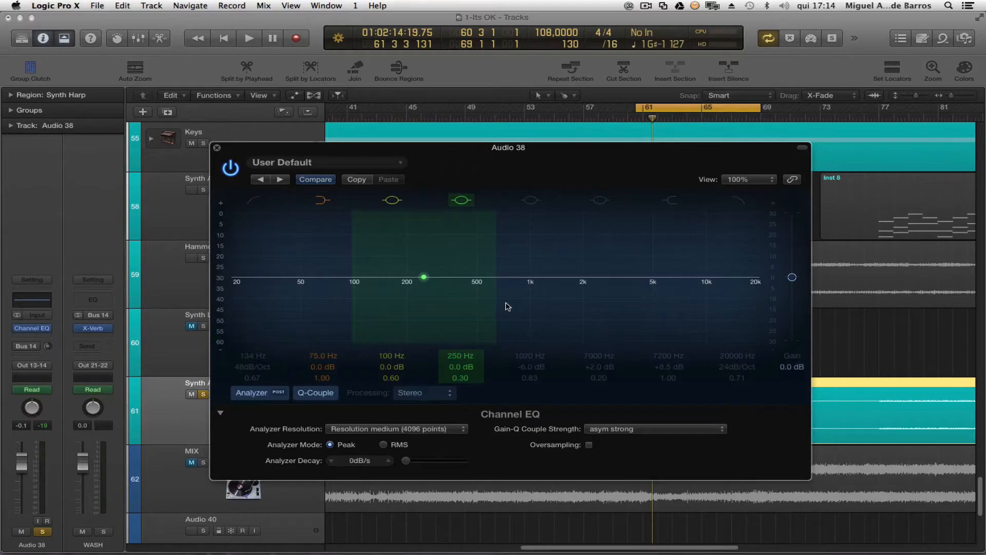
- Start playback, turn off Read automation on the Audio 38 channel and lower its fader to about -17 dB
{"action": "key", "text": "space"}
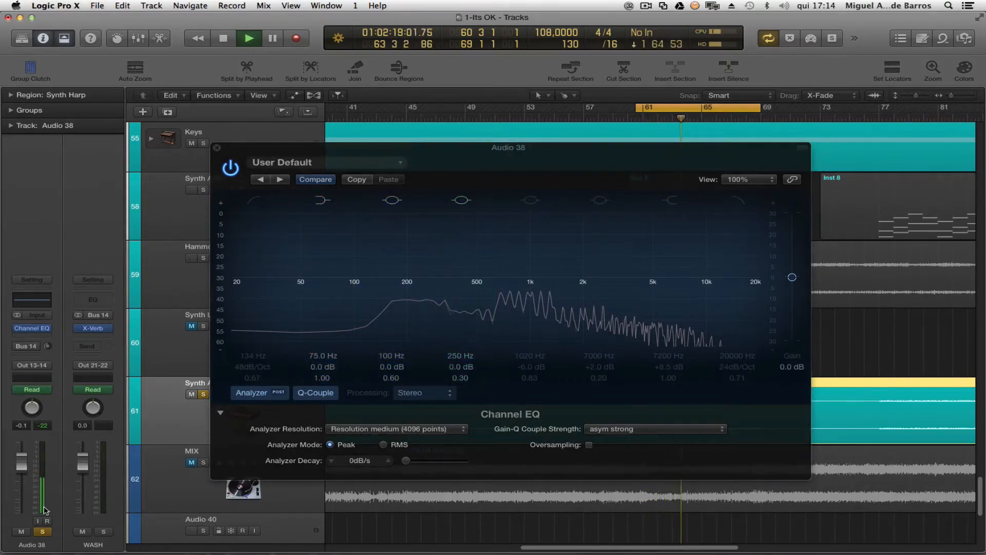
{"action": "left_click", "coordinate": [32, 391]}
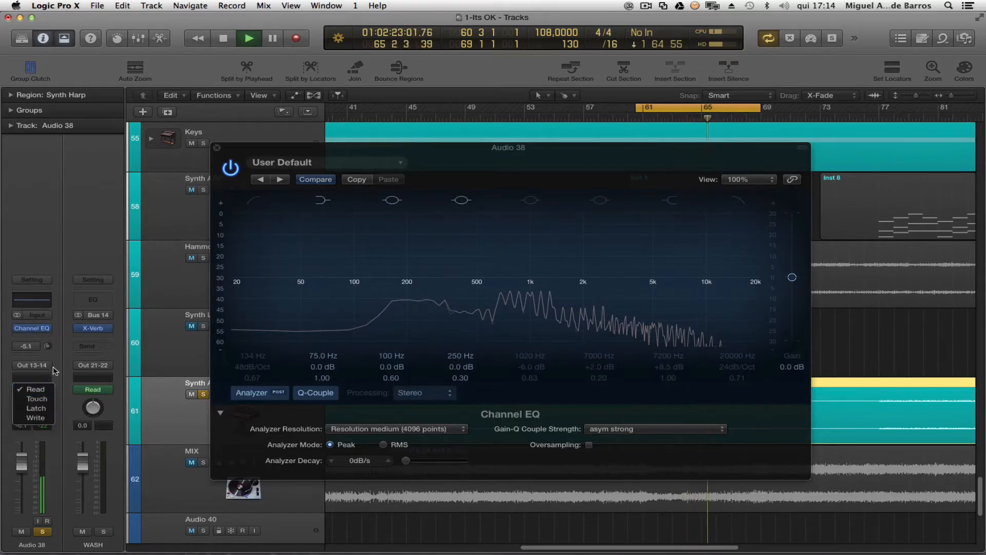
{"action": "left_click", "coordinate": [35, 389]}
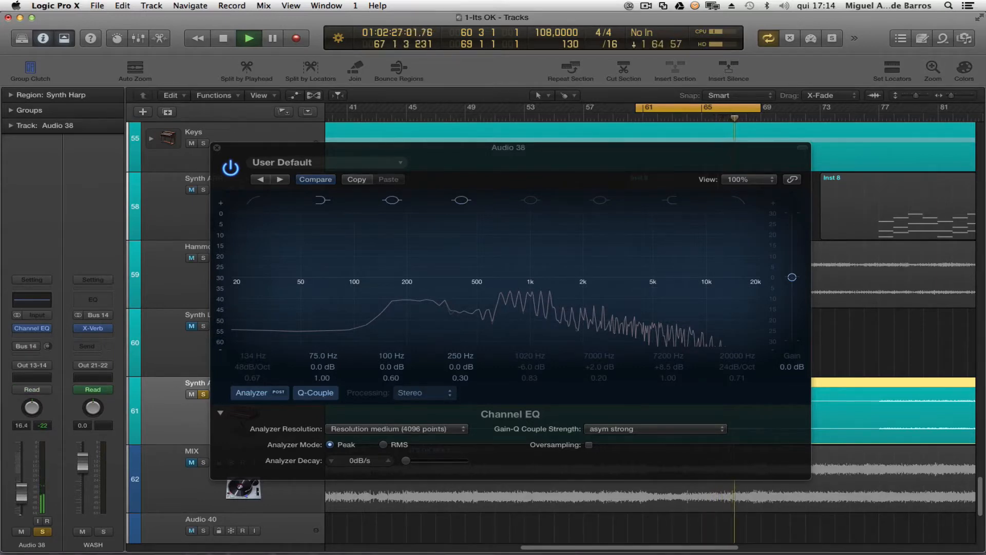
{"action": "left_click", "coordinate": [475, 157]}
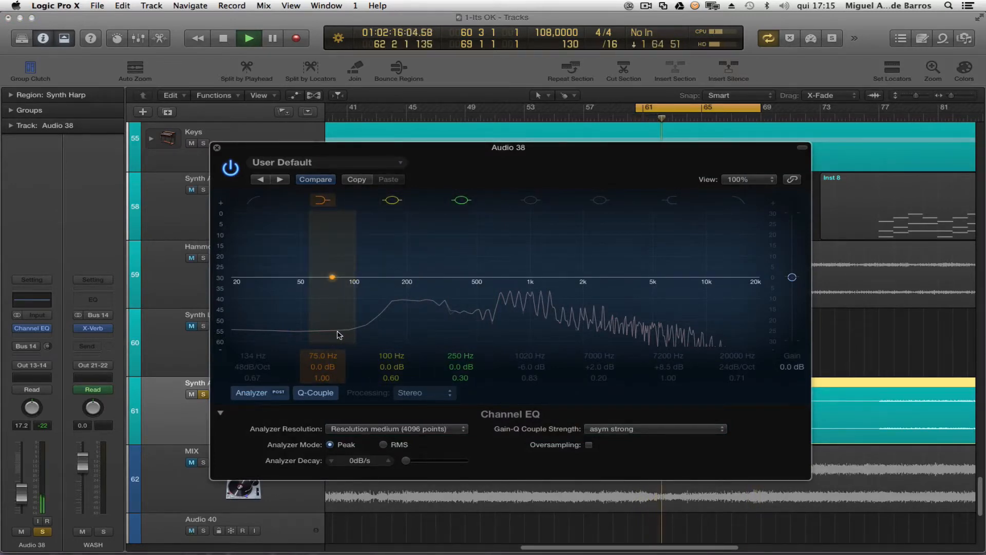
- Enable the EQ's low-cut band with a 760 Hz cutoff and raise the Audio 38 fader to -3.3 dB
{"action": "left_click", "coordinate": [253, 201]}
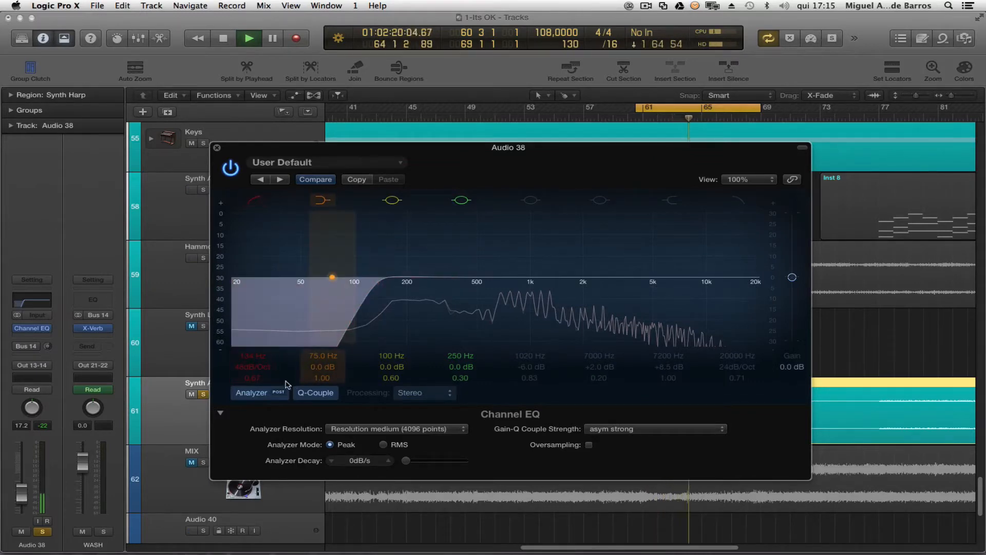
{"action": "mouse_move", "coordinate": [253, 355]}
{"action": "left_mouse_down"}
{"action": "mouse_move", "coordinate": [254, 377]}
{"action": "mouse_move", "coordinate": [253, 340]}
{"action": "left_mouse_up"}
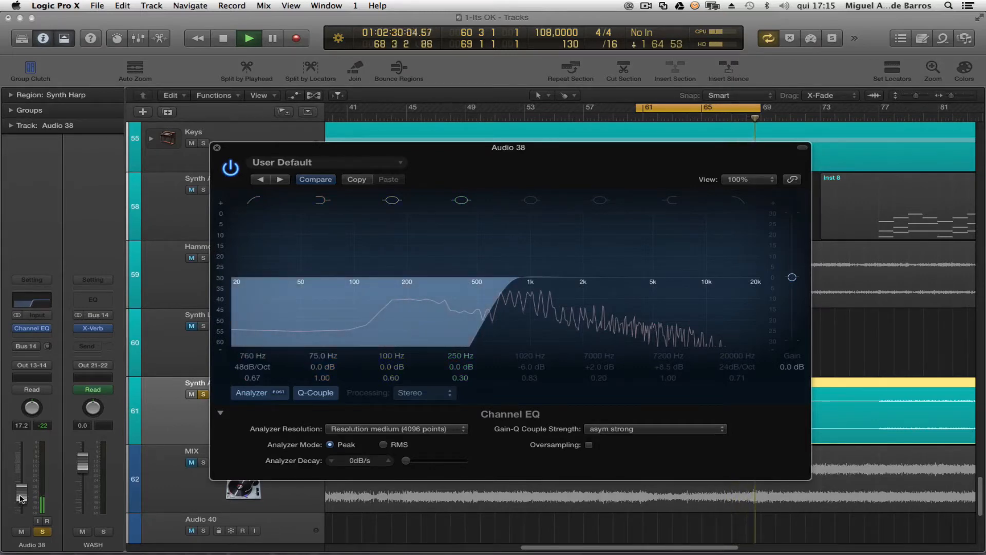
{"action": "left_click_drag", "start_coordinate": [21, 498], "coordinate": [20, 480]}
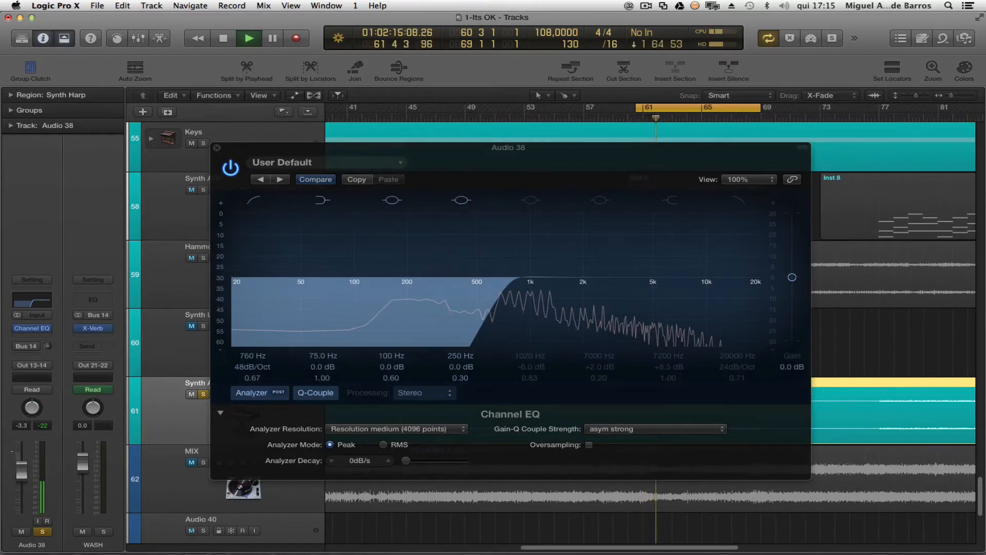
- Reduce the low-cut frequency to 152 Hz and bring the Audio 38 fader down to -32.0 dB
{"action": "left_click", "coordinate": [258, 224]}
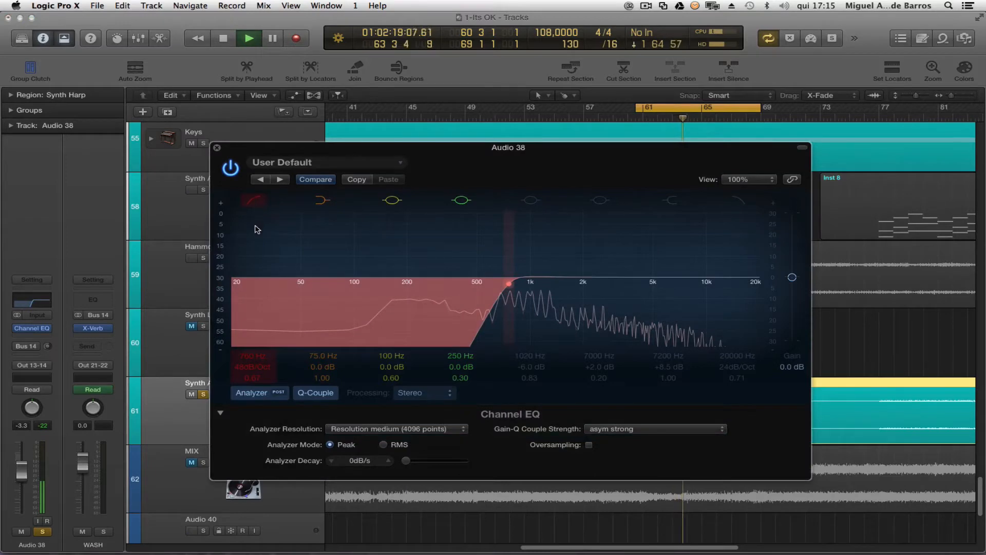
{"action": "left_click_drag", "start_coordinate": [253, 355], "coordinate": [253, 379]}
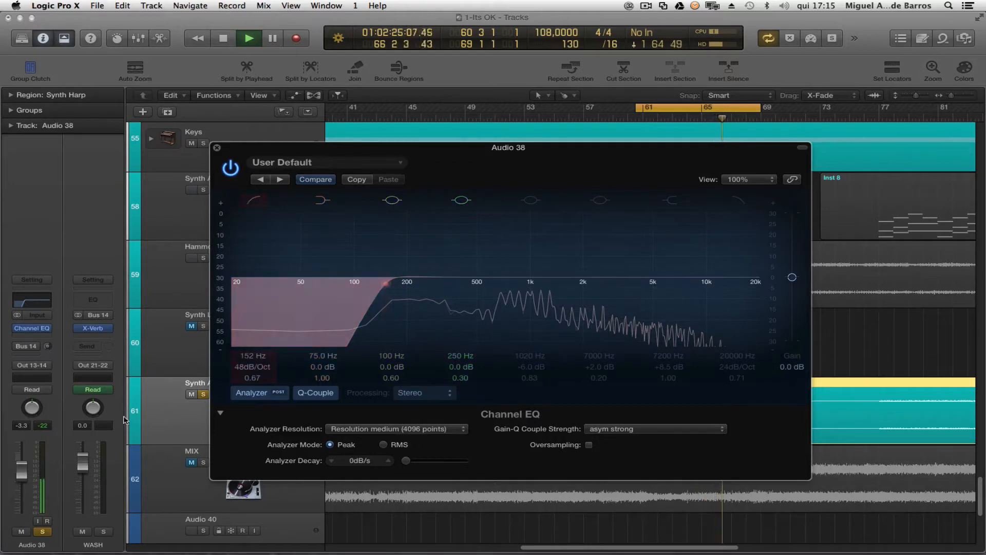
{"action": "left_click_drag", "start_coordinate": [22, 471], "coordinate": [21, 492]}
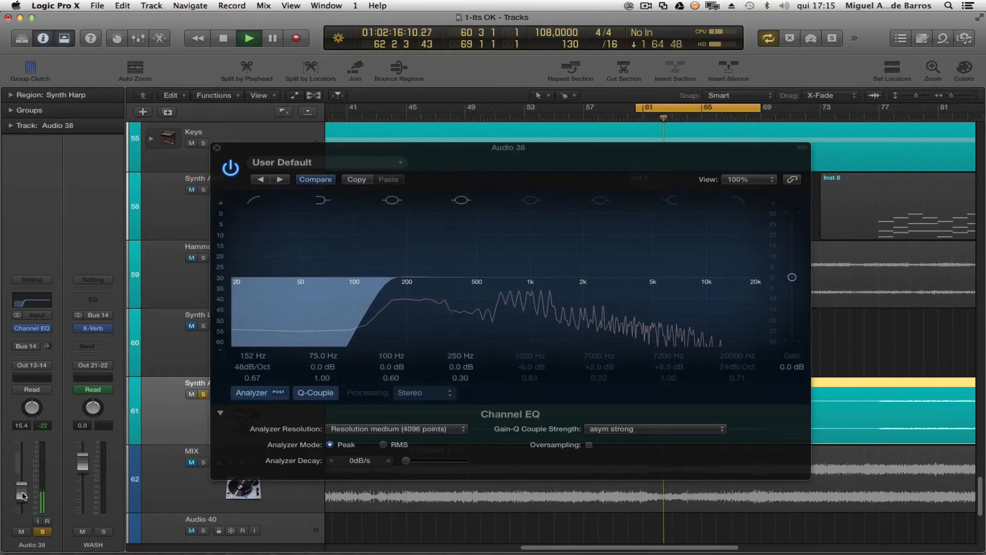
{"action": "left_click_drag", "start_coordinate": [23, 496], "coordinate": [23, 510]}
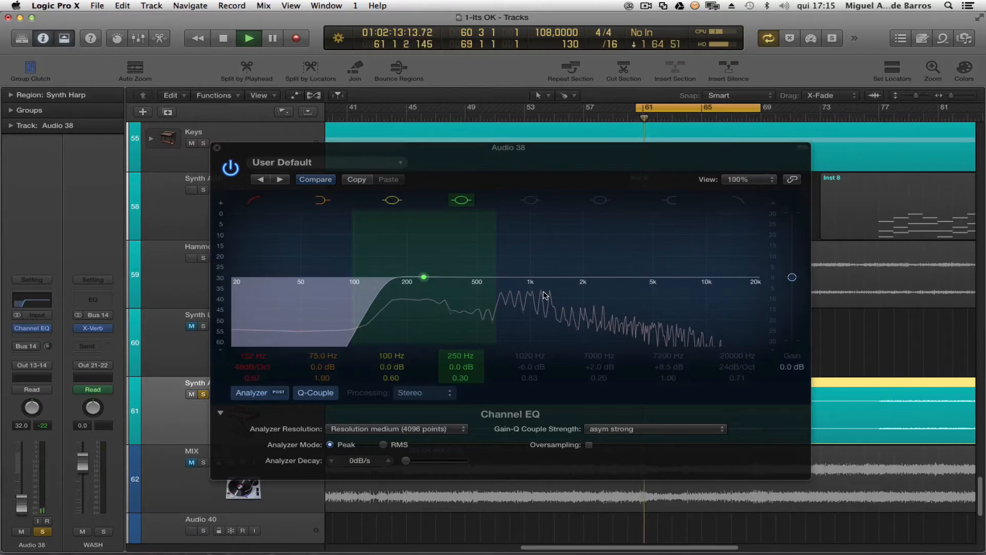
- Enable the 1020 Hz bell band, shift it to 1240 Hz at -5.5 dB, and raise the Audio 38 fader to -2.3 dB
{"action": "left_click", "coordinate": [534, 203]}
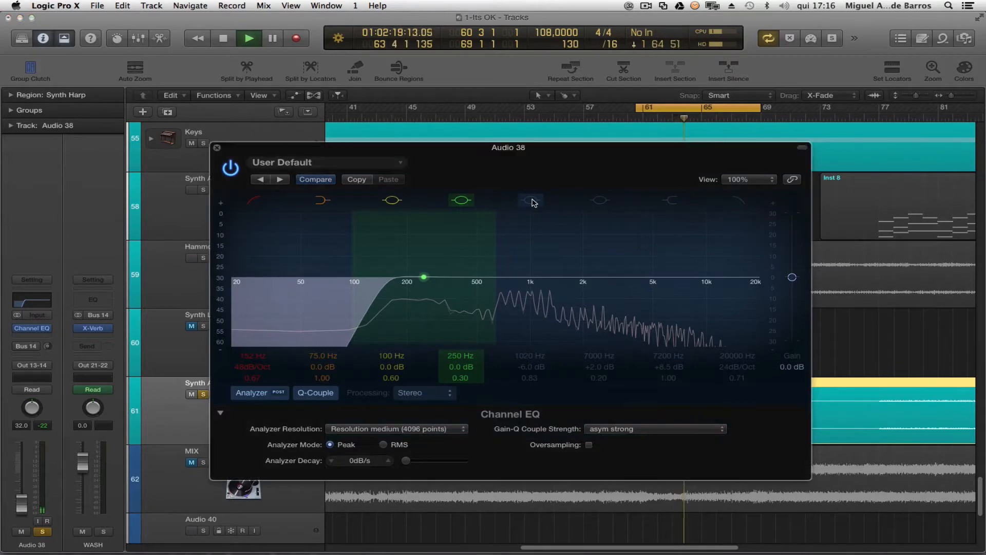
{"action": "left_click", "coordinate": [534, 203]}
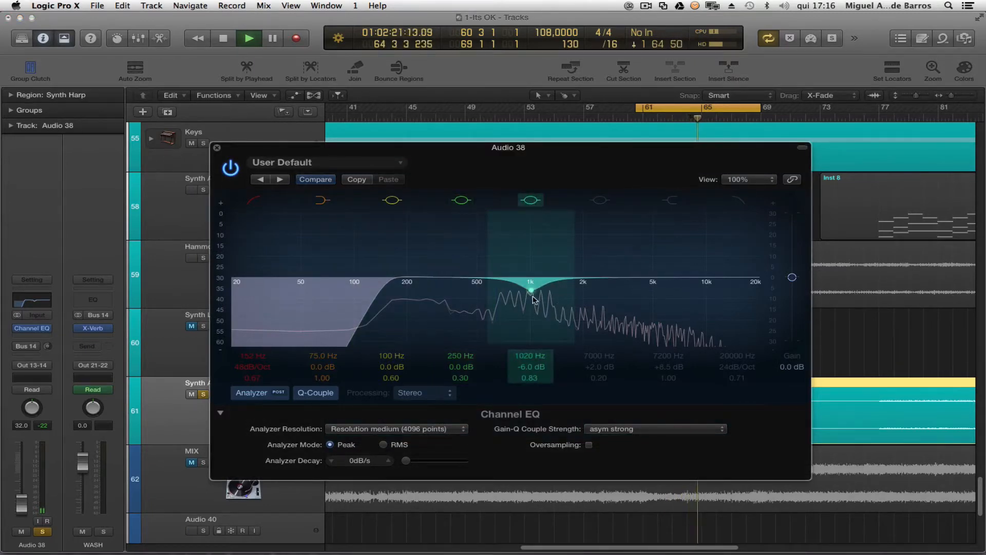
{"action": "left_click_drag", "start_coordinate": [533, 295], "coordinate": [550, 294]}
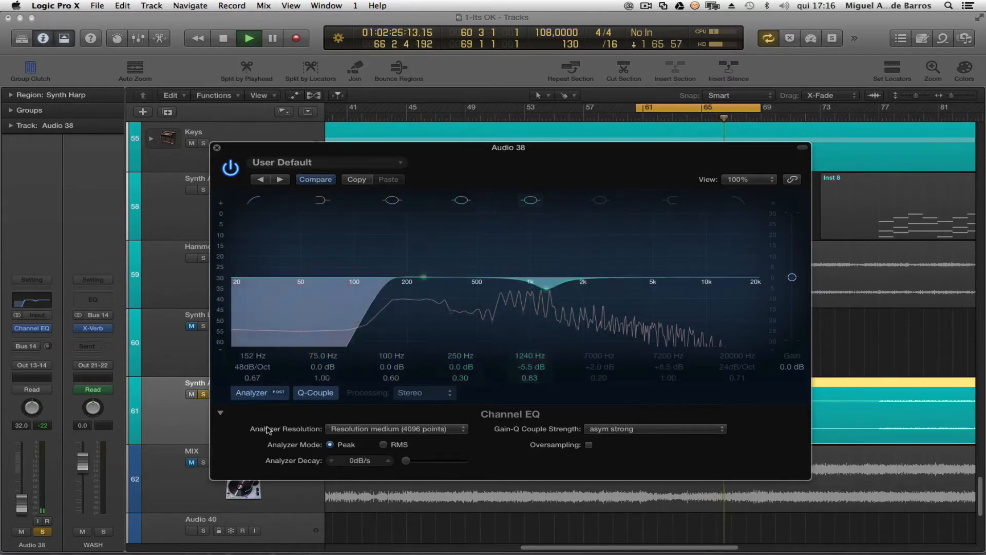
{"action": "left_click_drag", "start_coordinate": [27, 501], "coordinate": [27, 466]}
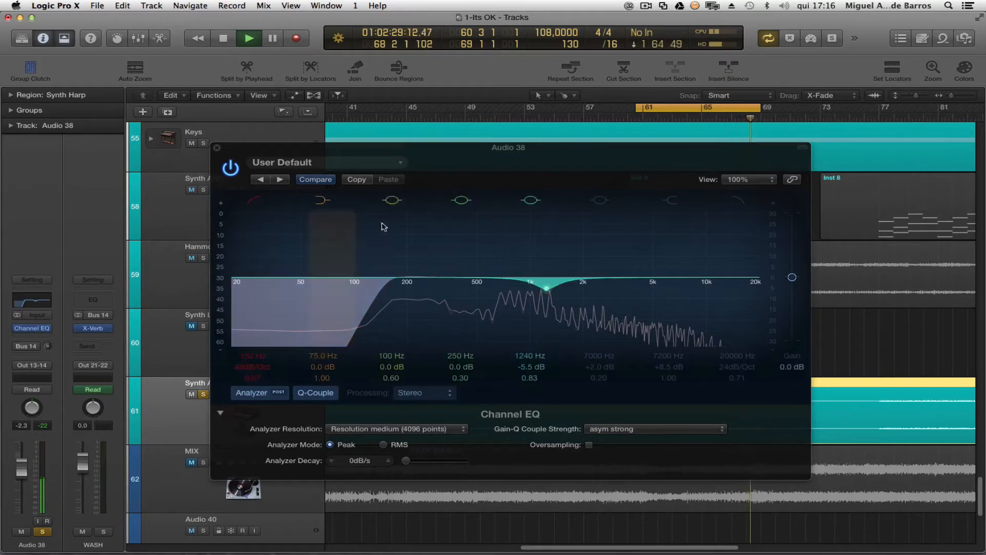
- Audition the 1240 Hz band off and on, and deepen its cut to -8.5 dB
{"action": "left_click", "coordinate": [531, 204]}
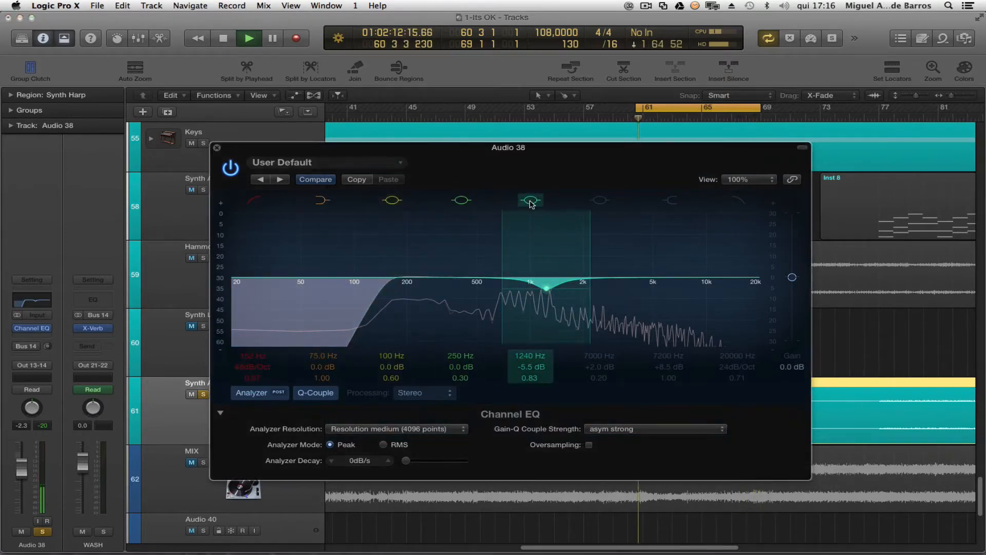
{"action": "left_click", "coordinate": [531, 202]}
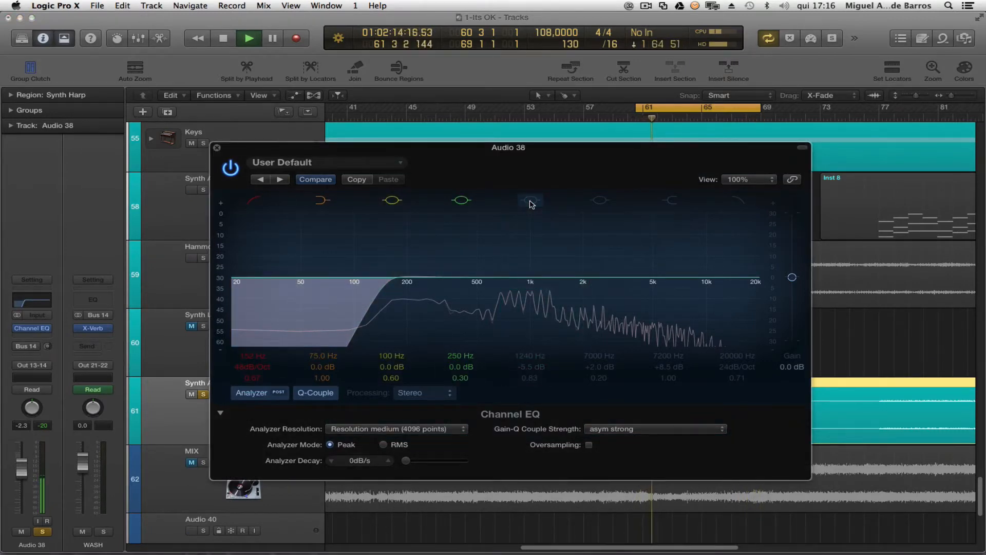
{"action": "left_click", "coordinate": [530, 203]}
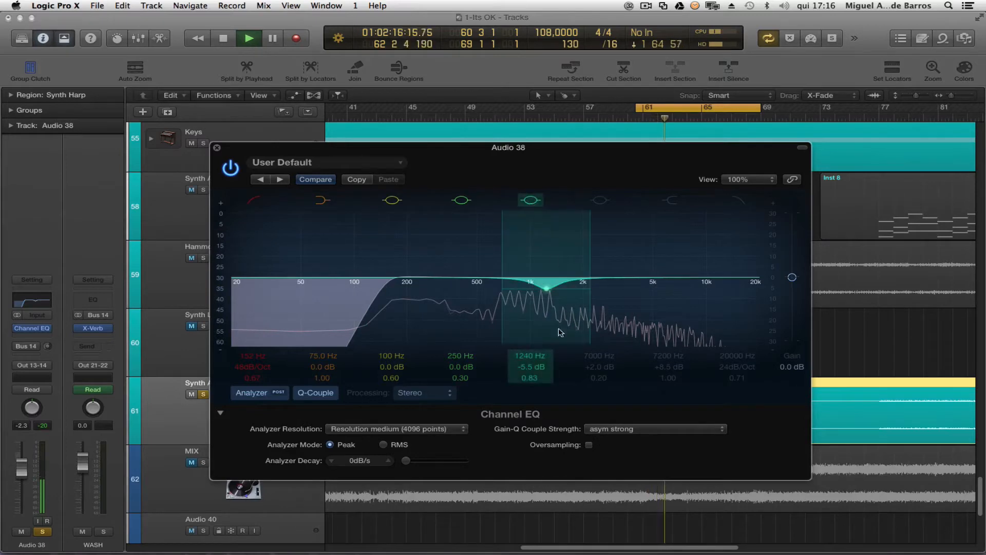
{"action": "left_click_drag", "start_coordinate": [538, 371], "coordinate": [537, 387]}
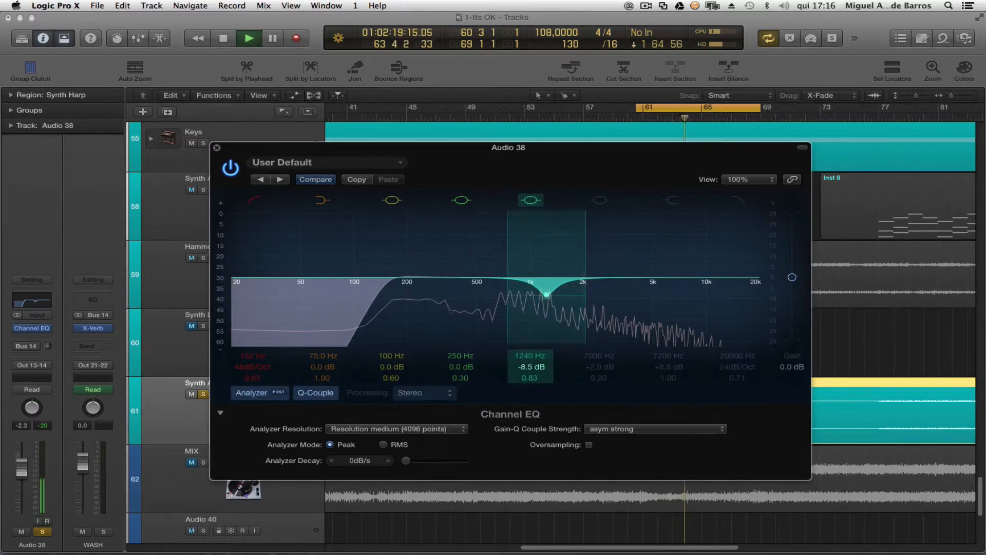
- Compare the playing track with the 1240 Hz cut repeatedly bypassed and re-enabled
{"action": "left_click", "coordinate": [528, 200]}
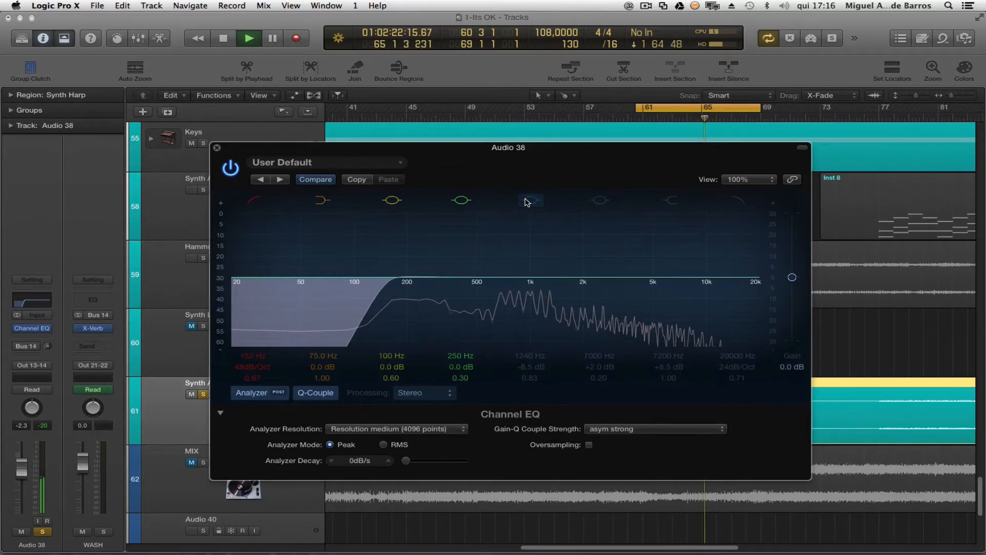
{"action": "left_click", "coordinate": [528, 201]}
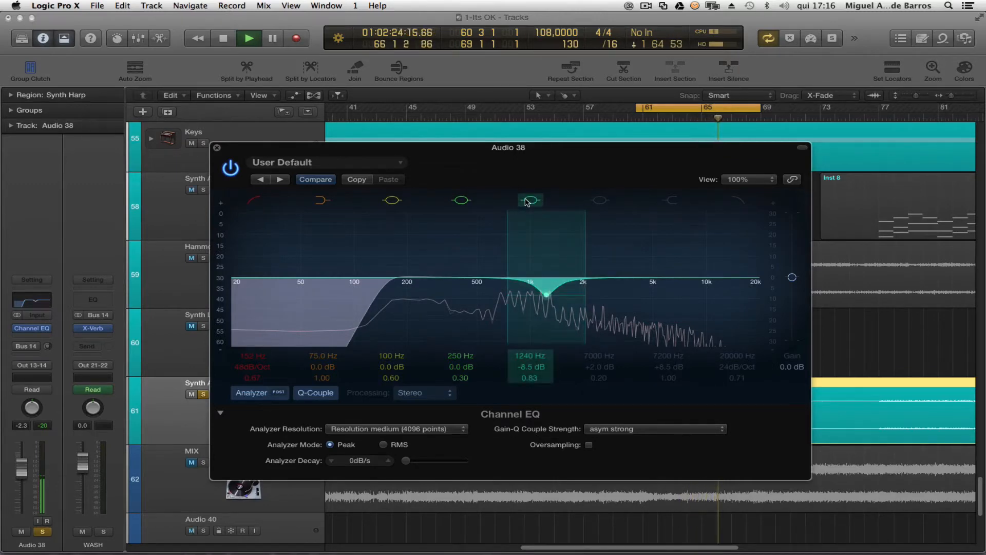
{"action": "left_click", "coordinate": [527, 200]}
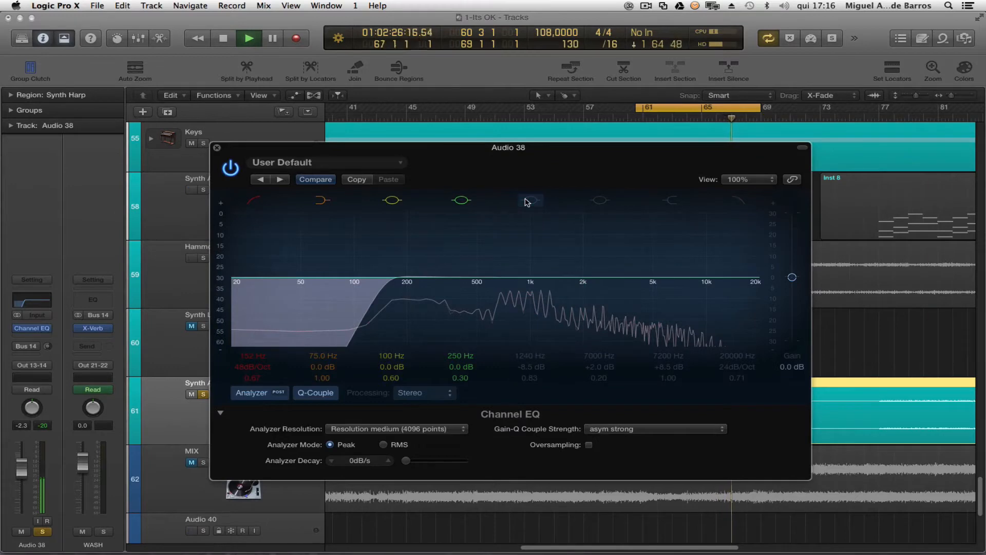
{"action": "left_click", "coordinate": [527, 202]}
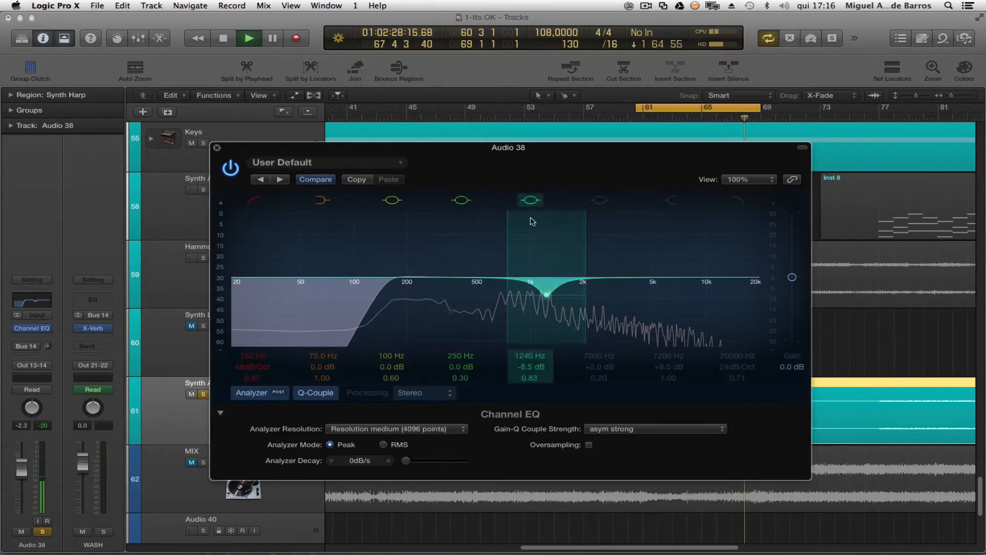
- Stop playback and reset the Audio 38 channel fader to 0.0 dB
{"action": "key", "text": "space"}
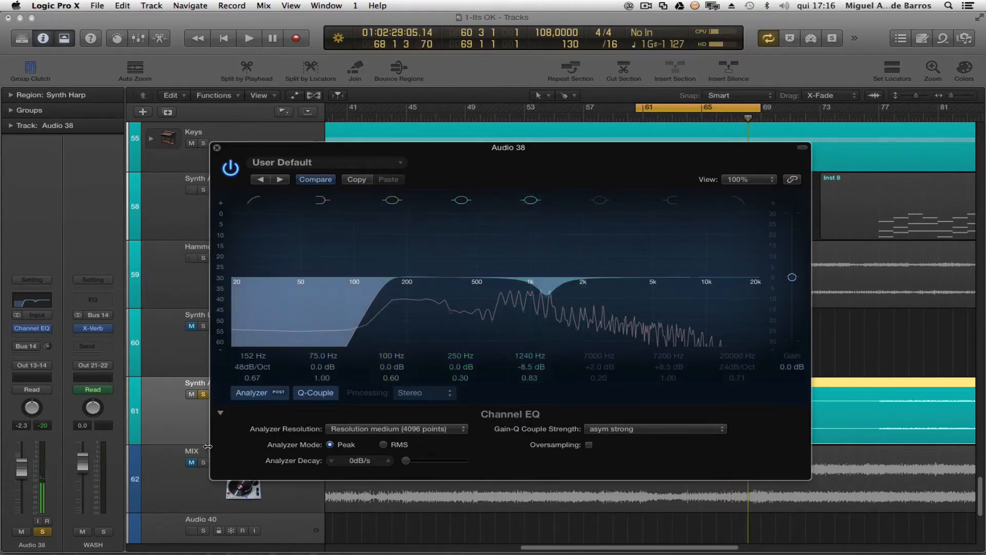
{"action": "left_click", "coordinate": [22, 473], "text": "alt"}
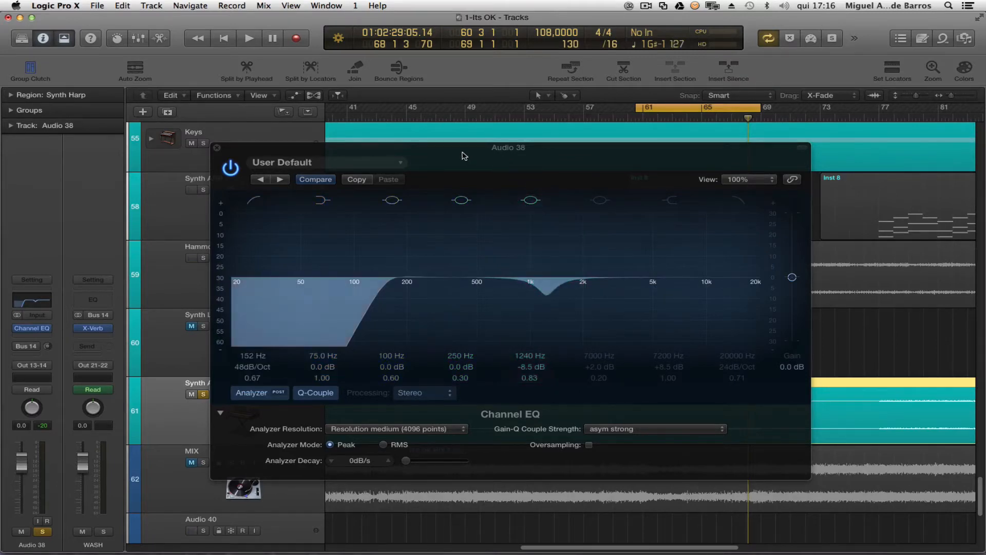
{"action": "left_click_drag", "start_coordinate": [464, 156], "coordinate": [404, 145]}
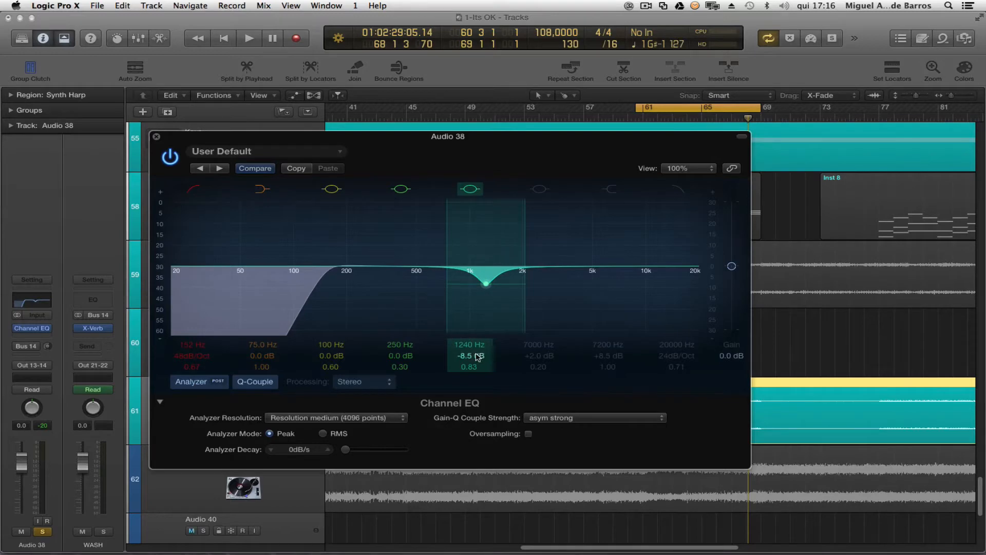
- Deepen the 1240 Hz cut to -9.5 dB and move the Channel EQ window to uncover the track headers
{"action": "mouse_move", "coordinate": [472, 360]}
{"action": "left_mouse_down"}
{"action": "mouse_move", "coordinate": [472, 373]}
{"action": "mouse_move", "coordinate": [472, 363]}
{"action": "left_mouse_up"}
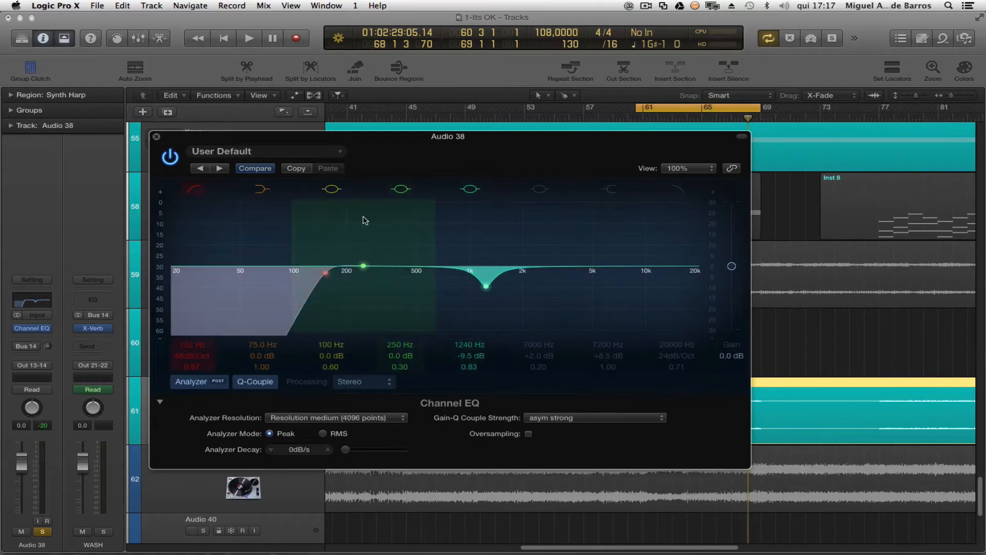
{"action": "left_click_drag", "start_coordinate": [360, 143], "coordinate": [442, 161]}
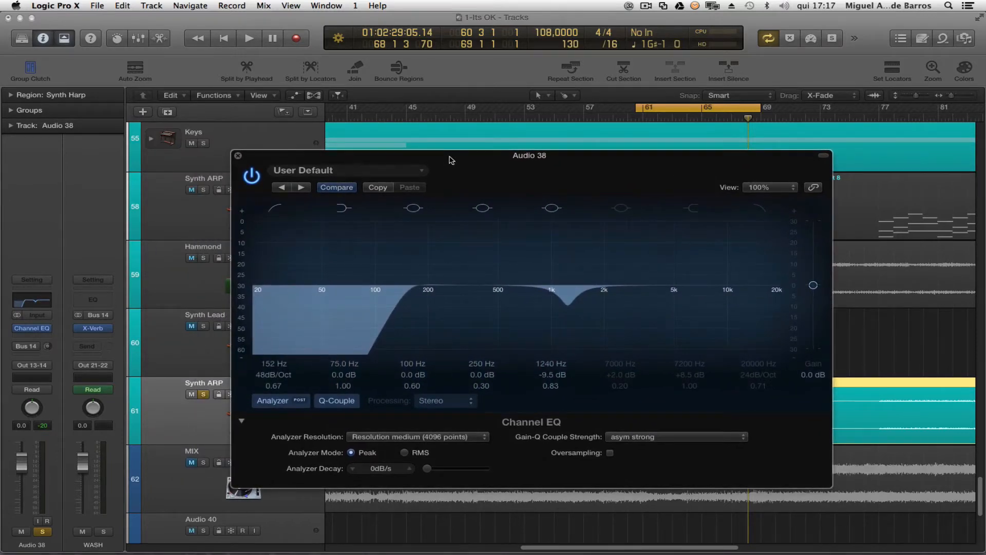
- Play the synth arpeggio track and compare it with the whole Channel EQ bypassed and re-enabled
{"action": "left_click", "coordinate": [252, 176]}
{"action": "key", "text": "space"}
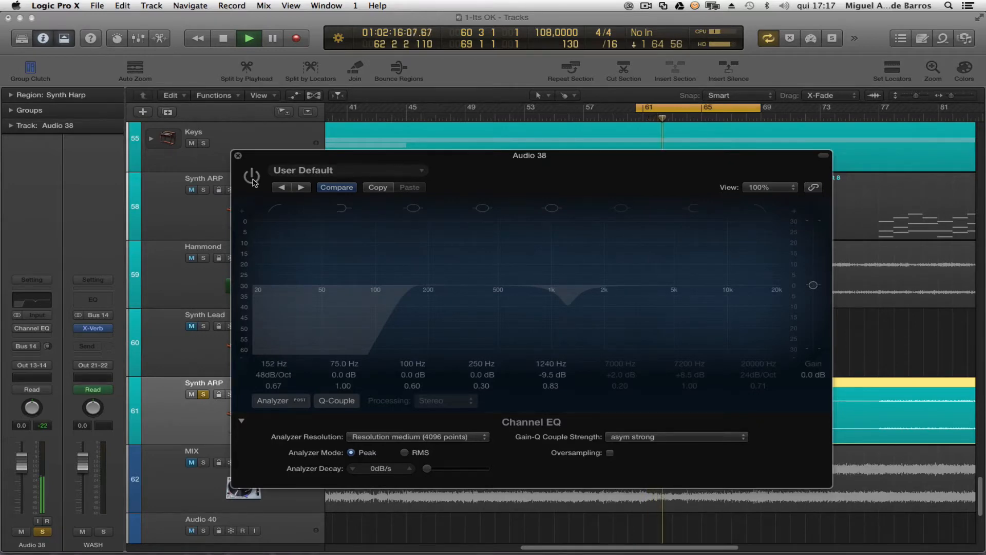
{"action": "left_click", "coordinate": [253, 178]}
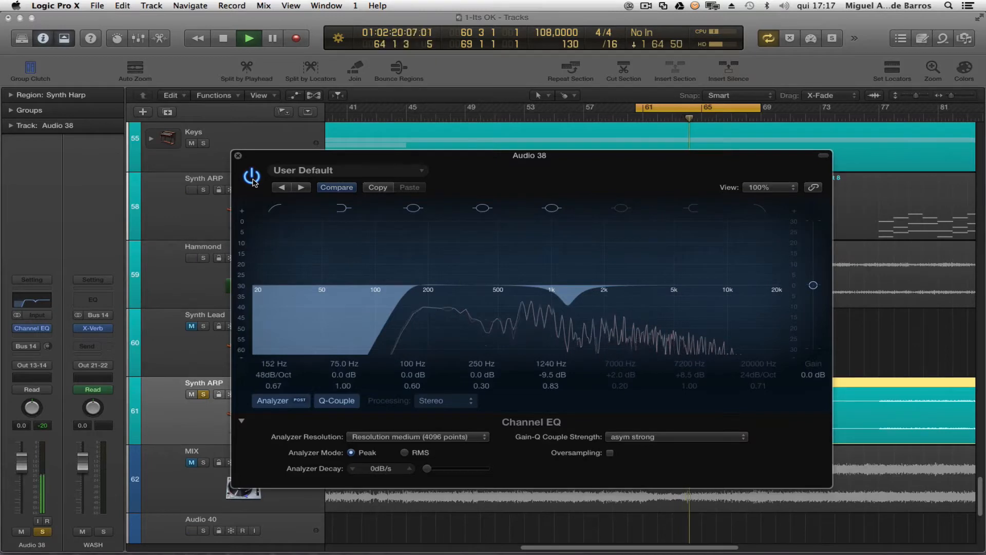
{"action": "left_click", "coordinate": [252, 178]}
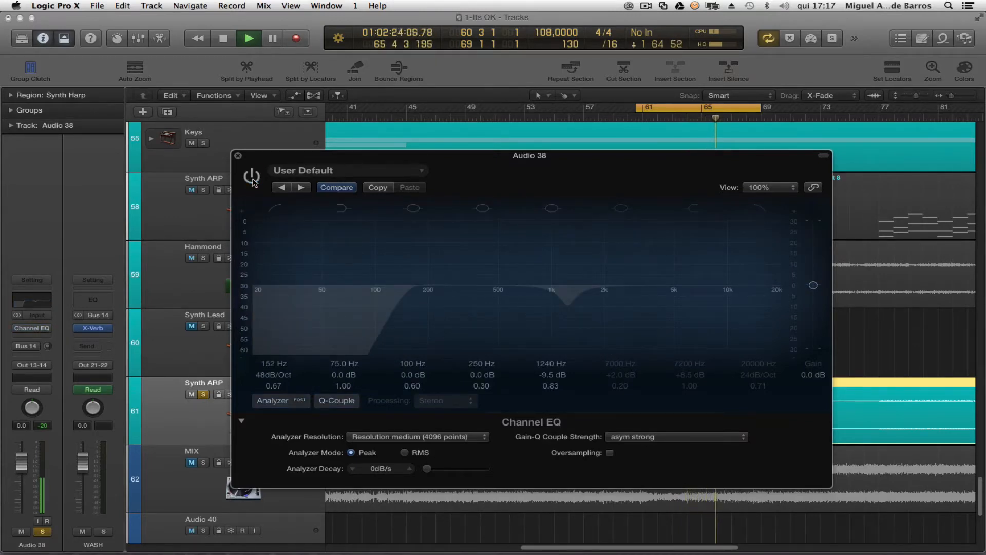
{"action": "left_click", "coordinate": [252, 178]}
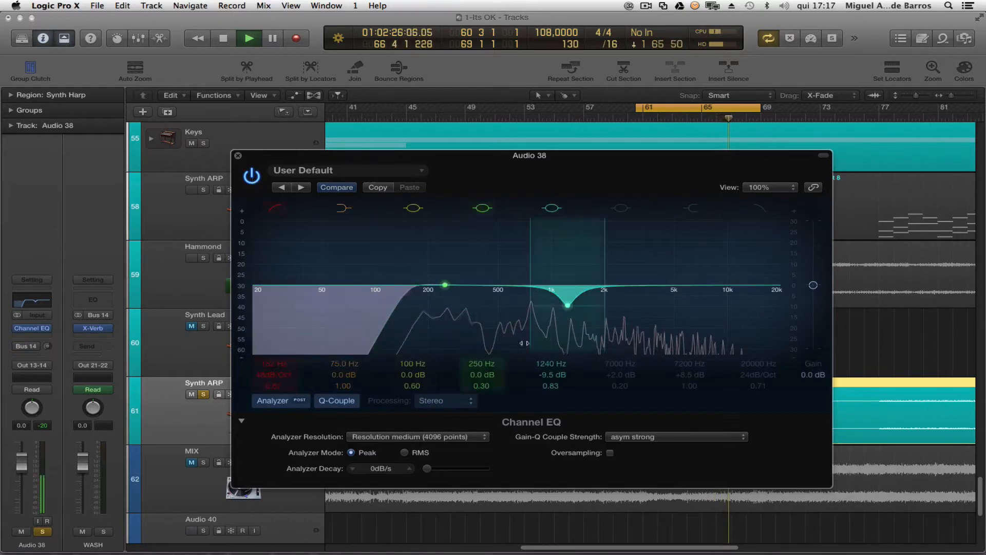
- Reduce the 1240 Hz cut to -4.0 dB, stop playback, and set the band's Q to 1.10
{"action": "left_click_drag", "start_coordinate": [548, 374], "coordinate": [548, 359]}
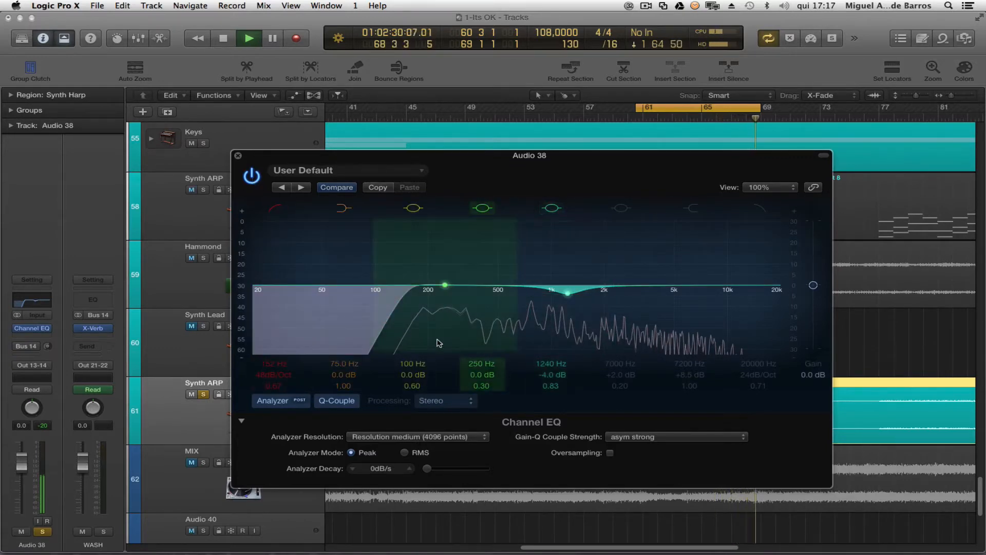
{"action": "key", "text": "space"}
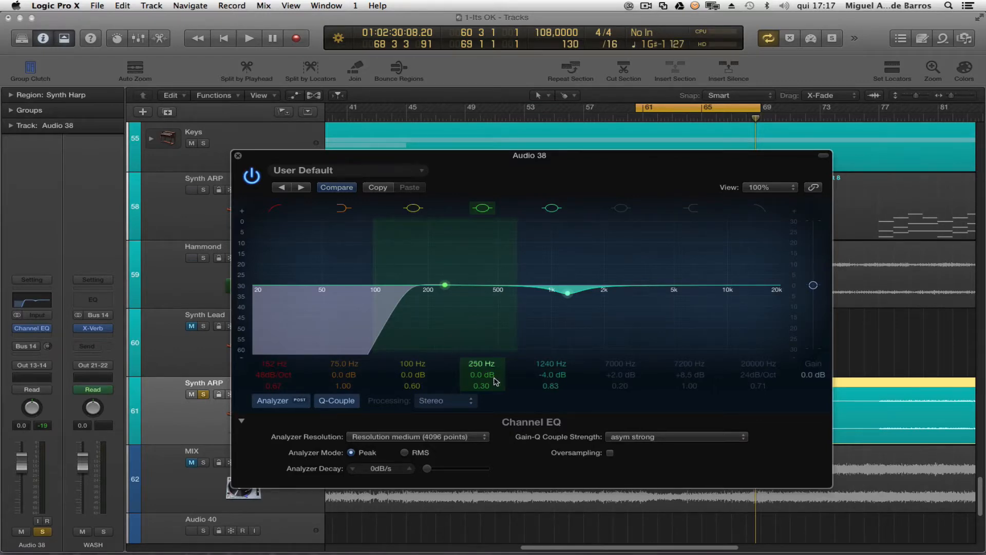
{"action": "left_click_drag", "start_coordinate": [556, 385], "coordinate": [557, 373]}
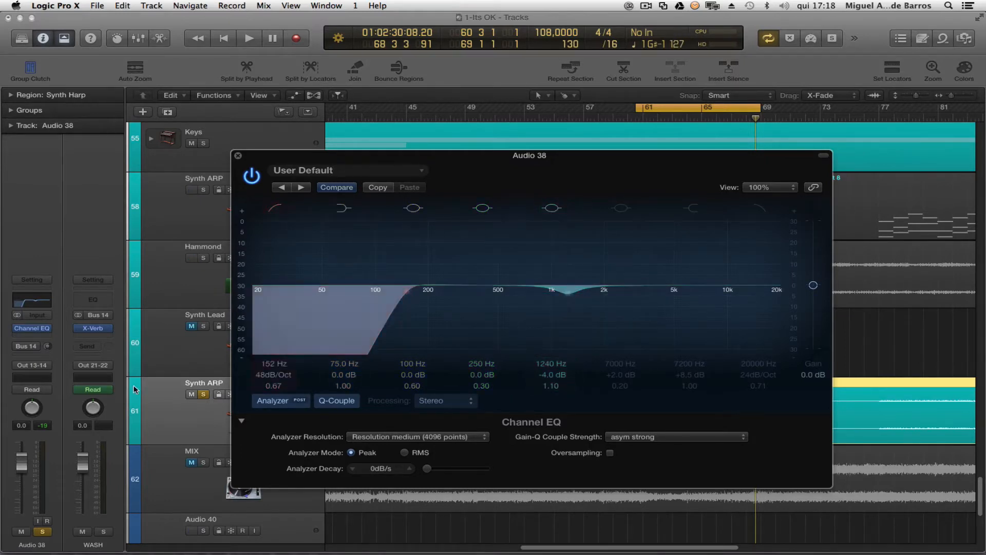
- Insert a stereo UAD Pultec EQP-1A Legacy after the Channel EQ on Audio 38 and place its window over the EQ
{"action": "left_click", "coordinate": [45, 340]}
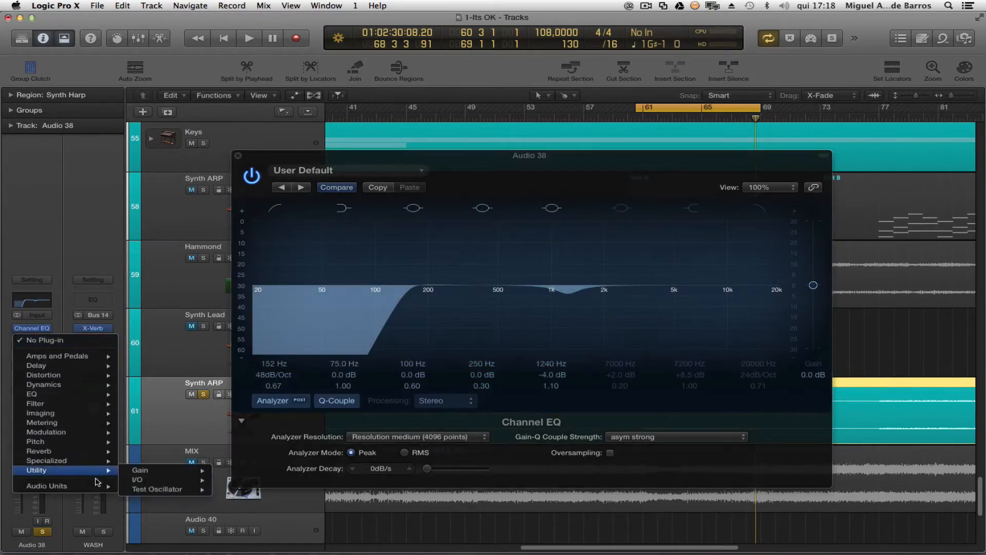
{"action": "mouse_move", "coordinate": [77, 485]}
{"action": "mouse_move", "coordinate": [160, 497]}
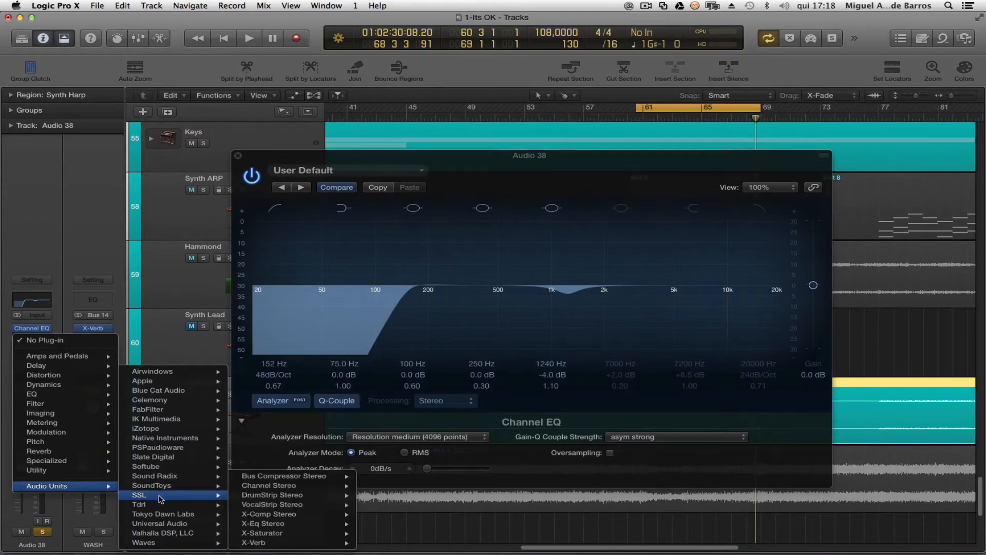
{"action": "mouse_move", "coordinate": [164, 523]}
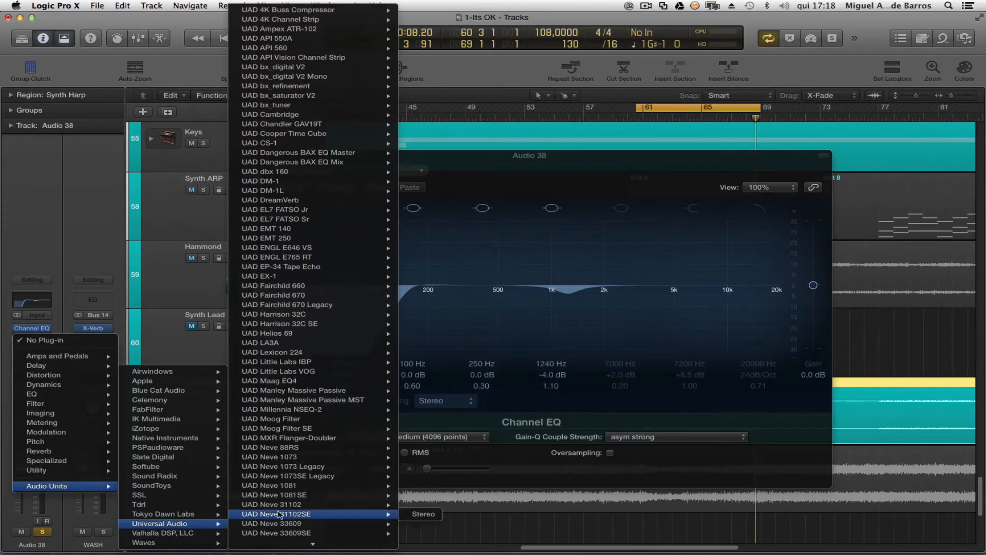
{"action": "mouse_move", "coordinate": [334, 542]}
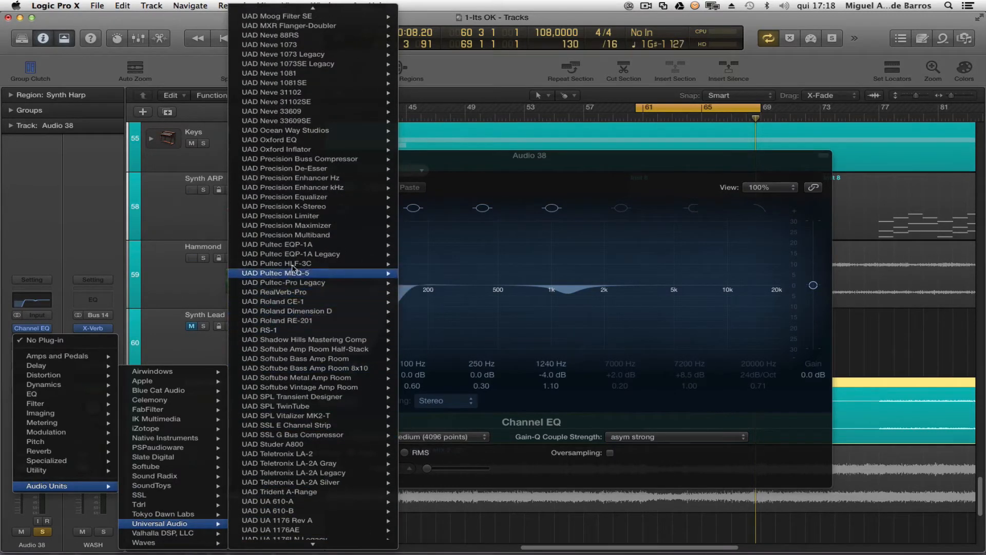
{"action": "mouse_move", "coordinate": [292, 256]}
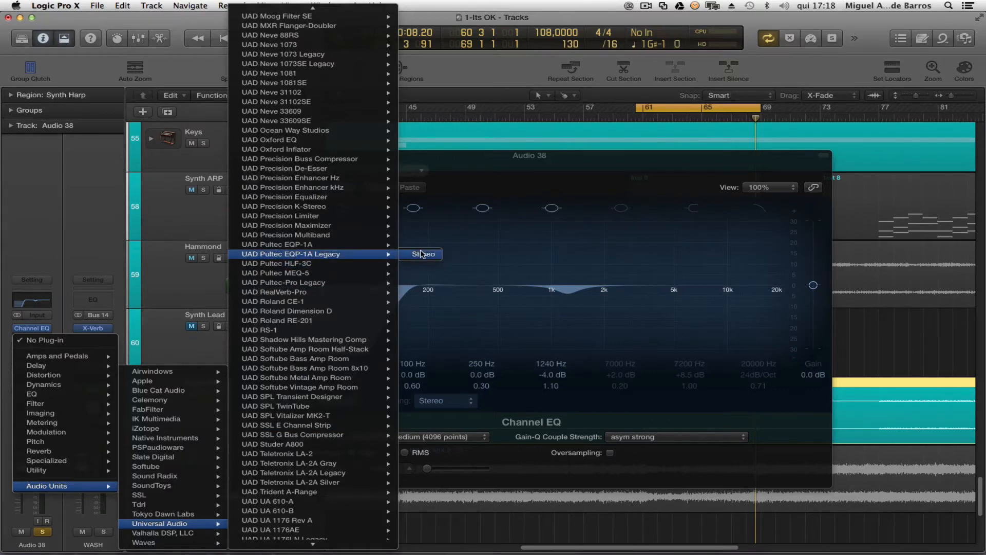
{"action": "left_click", "coordinate": [421, 254]}
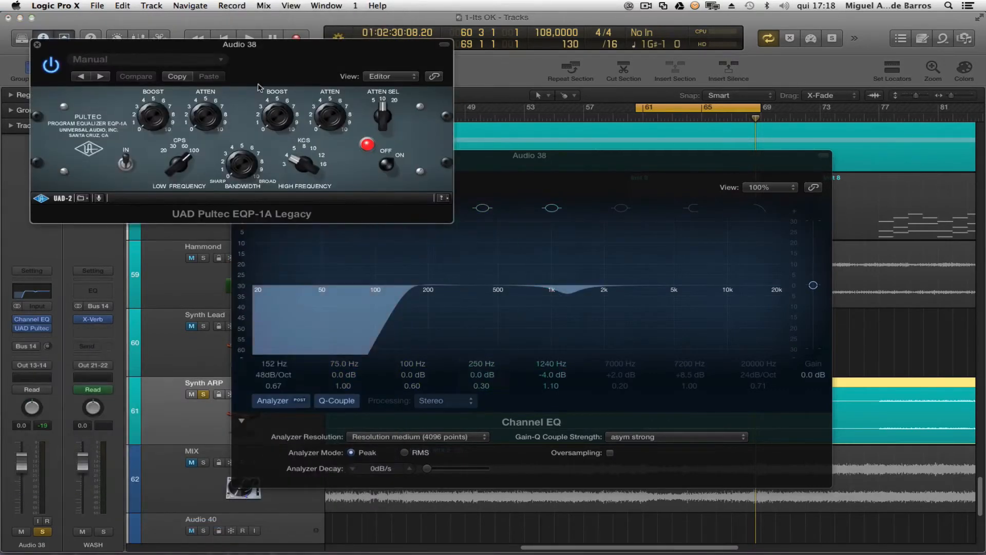
{"action": "left_click_drag", "start_coordinate": [194, 49], "coordinate": [413, 358]}
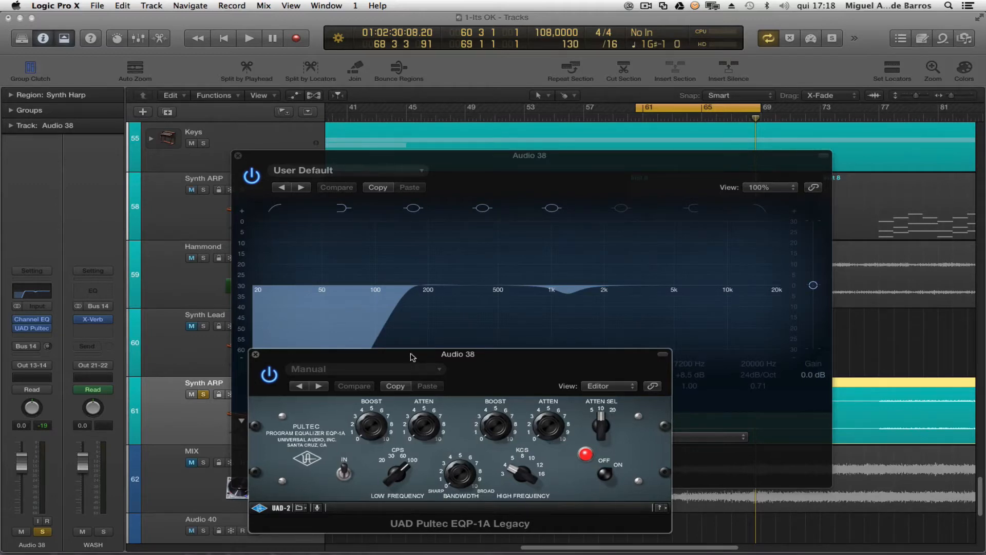
{"action": "left_click_drag", "start_coordinate": [414, 358], "coordinate": [402, 319]}
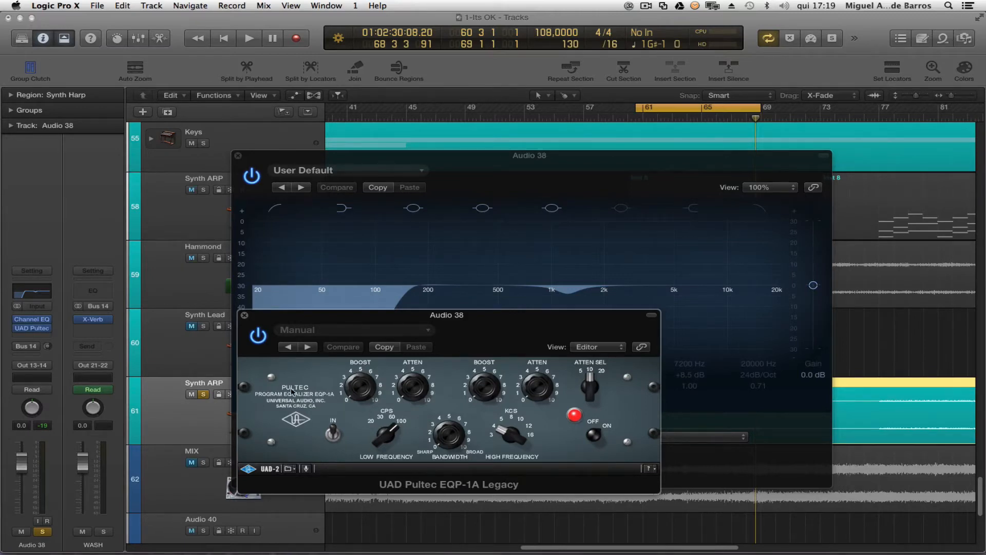
- Close the Pultec window, bypass the Pultec insert on Audio 38, and reposition the Channel EQ window beside the arrangement
{"action": "left_click", "coordinate": [244, 315]}
{"action": "mouse_move", "coordinate": [16, 329]}
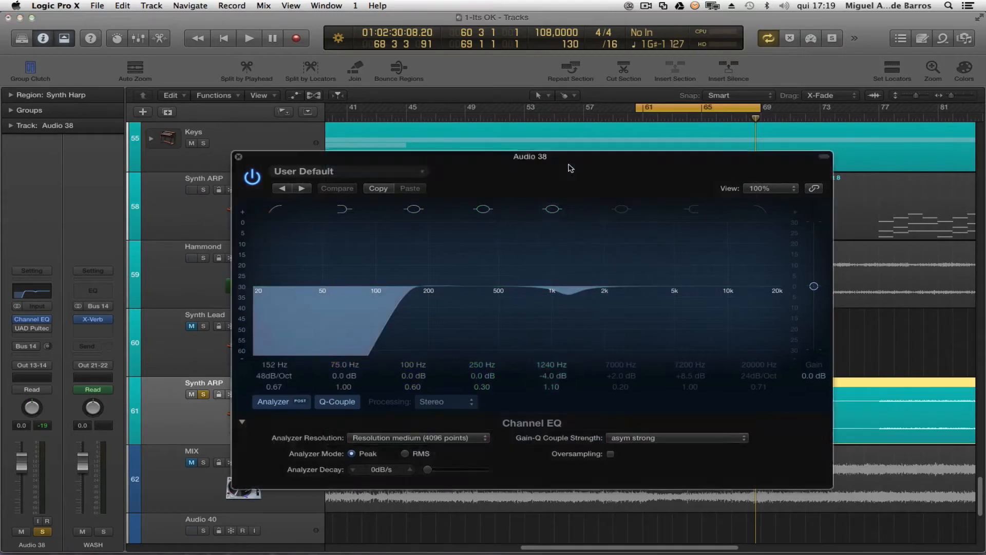
{"action": "left_click_drag", "start_coordinate": [571, 168], "coordinate": [355, 176]}
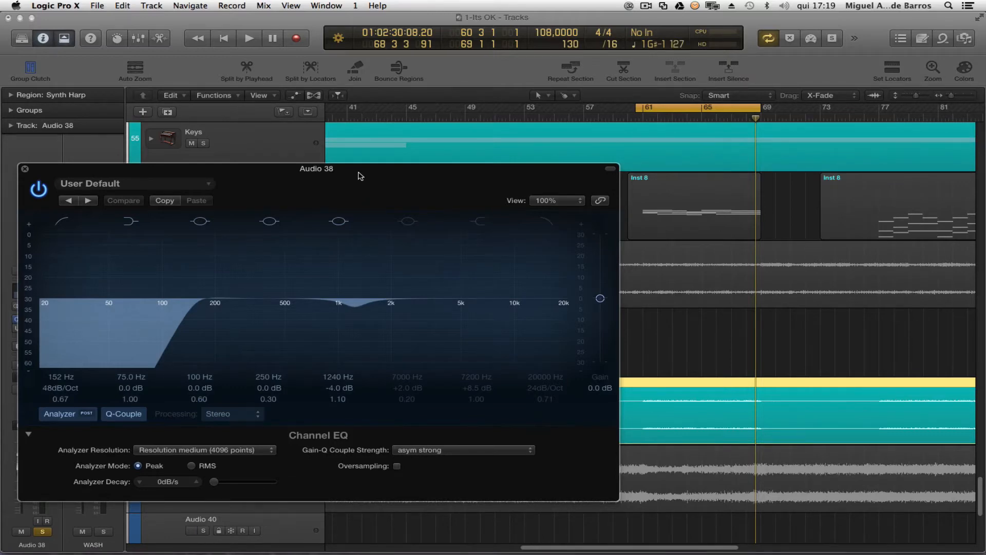
{"action": "left_click_drag", "start_coordinate": [361, 176], "coordinate": [385, 173]}
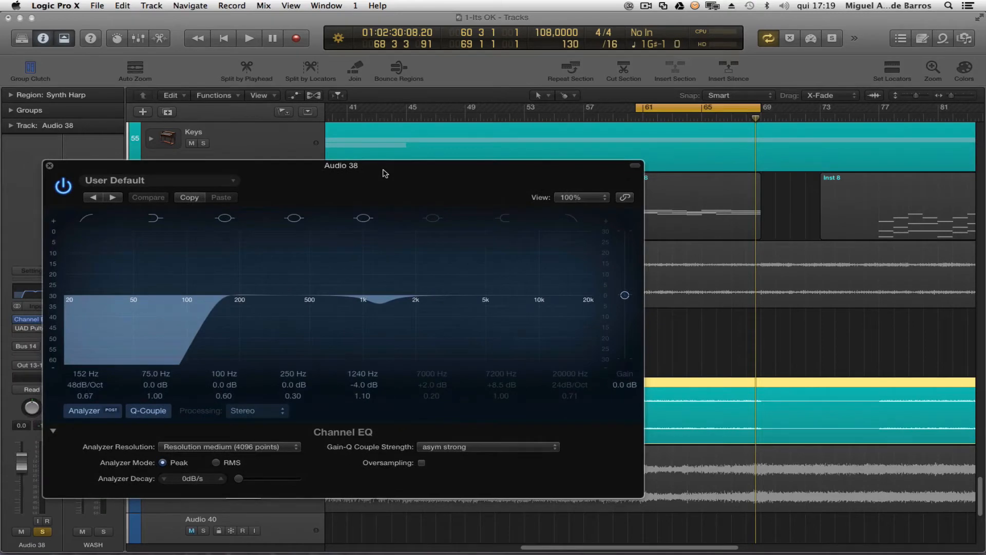
- Boost the 250 Hz bell band to +8.5 dB at 355 Hz during playback, and stop the track
{"action": "key", "text": "space"}
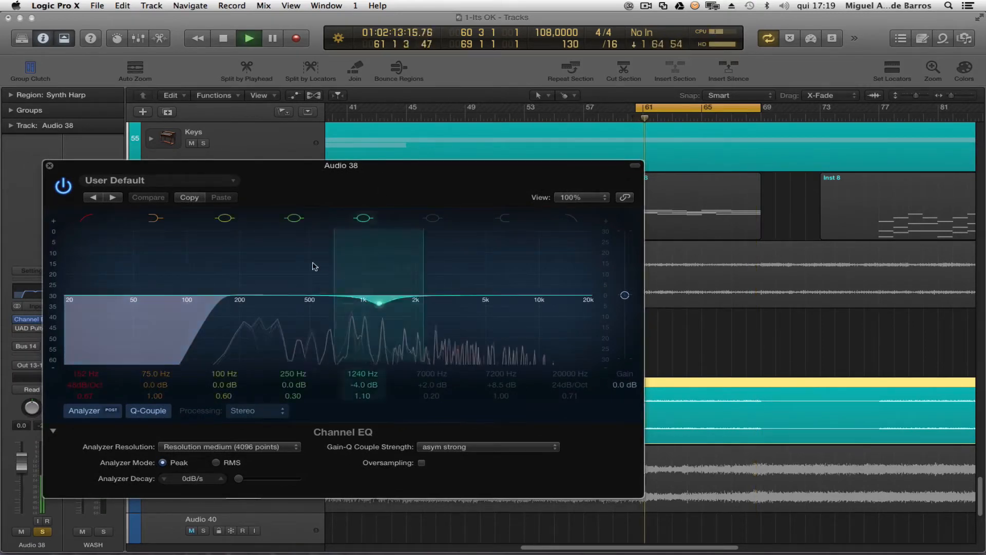
{"action": "left_click_drag", "start_coordinate": [257, 295], "coordinate": [285, 274]}
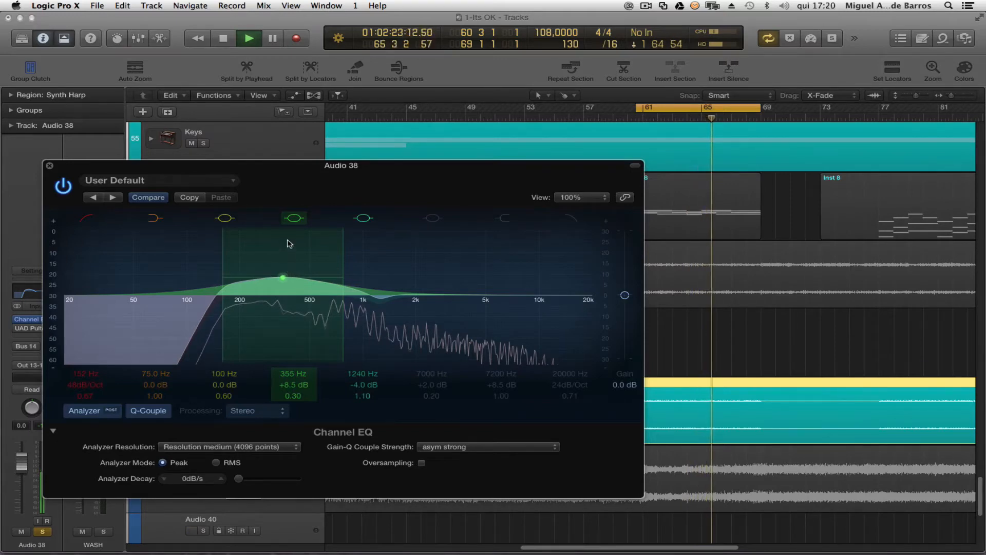
{"action": "key", "text": "space"}
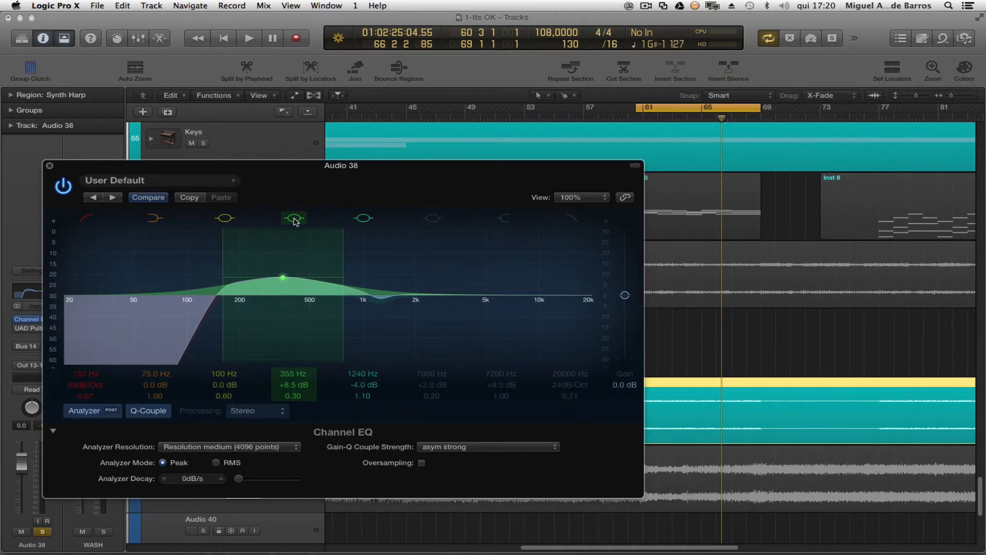
- Compare the playing track with the 355 Hz boost repeatedly switched off and on
{"action": "key", "text": "space"}
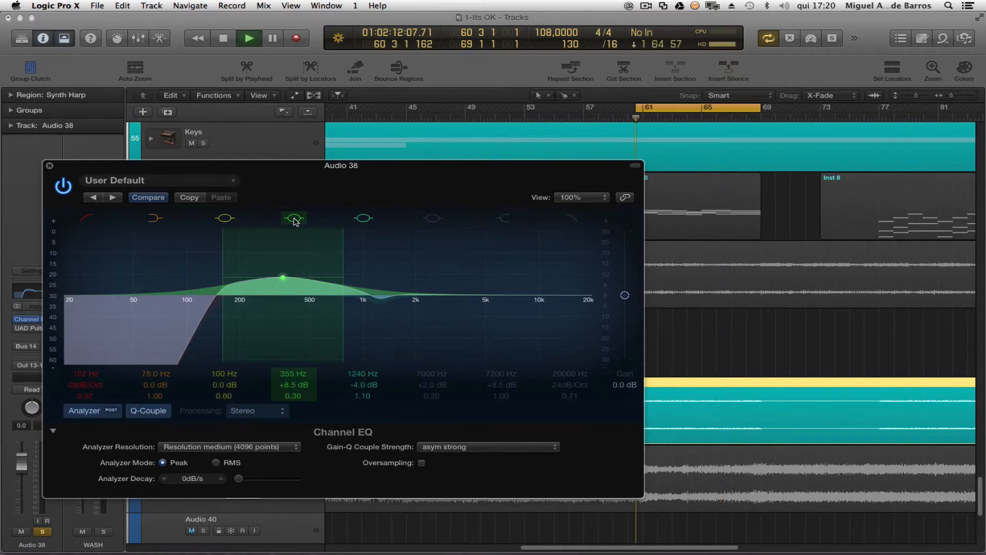
{"action": "left_click", "coordinate": [294, 219]}
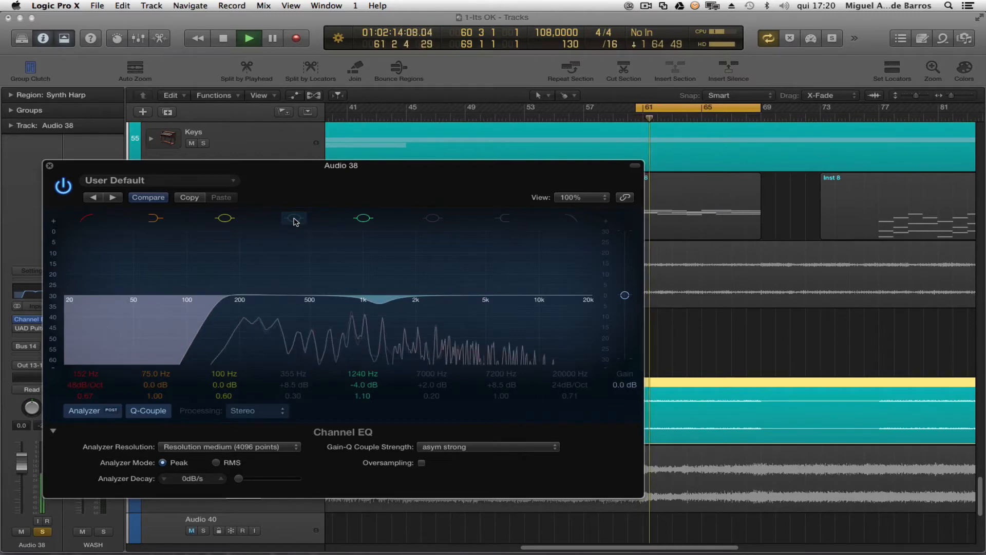
{"action": "left_click", "coordinate": [295, 219]}
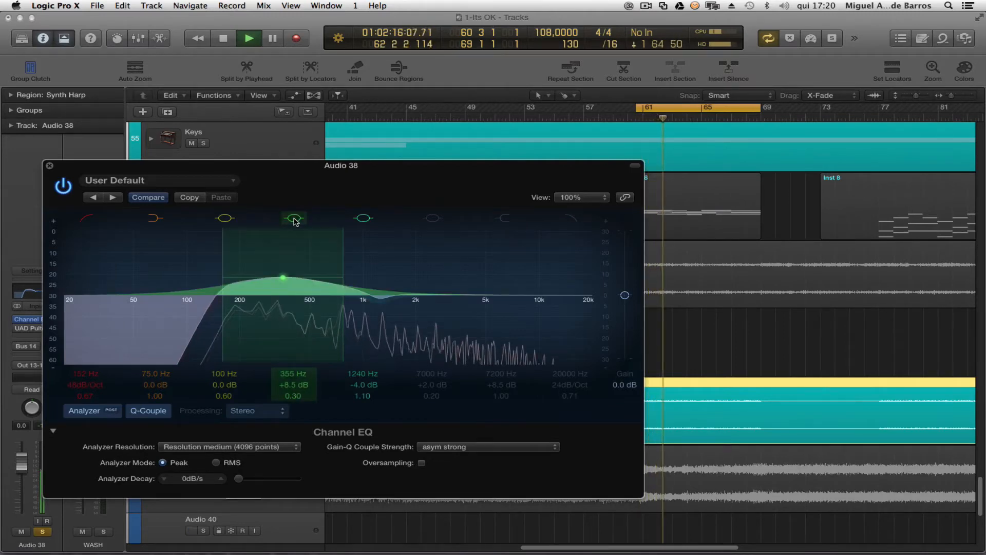
{"action": "left_click", "coordinate": [295, 219]}
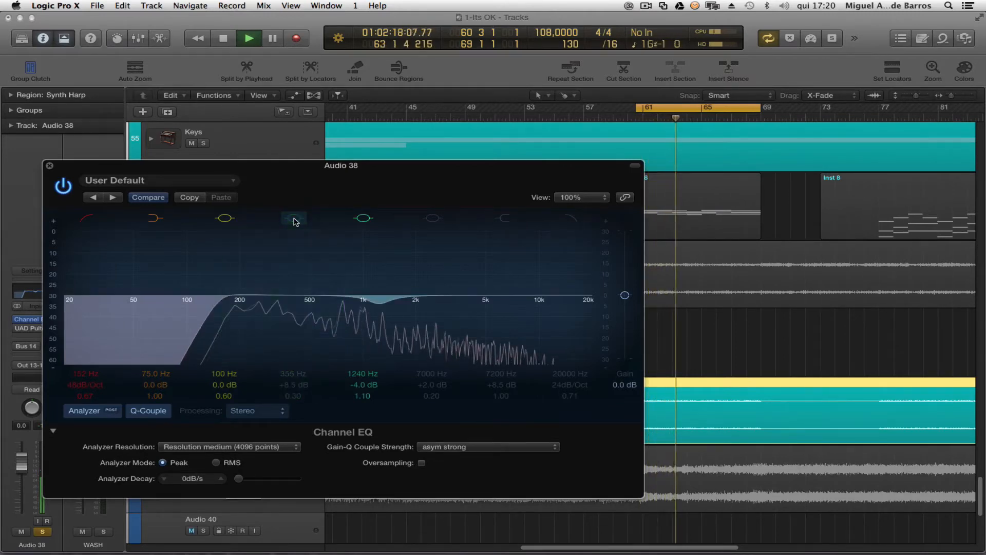
{"action": "left_click", "coordinate": [294, 219]}
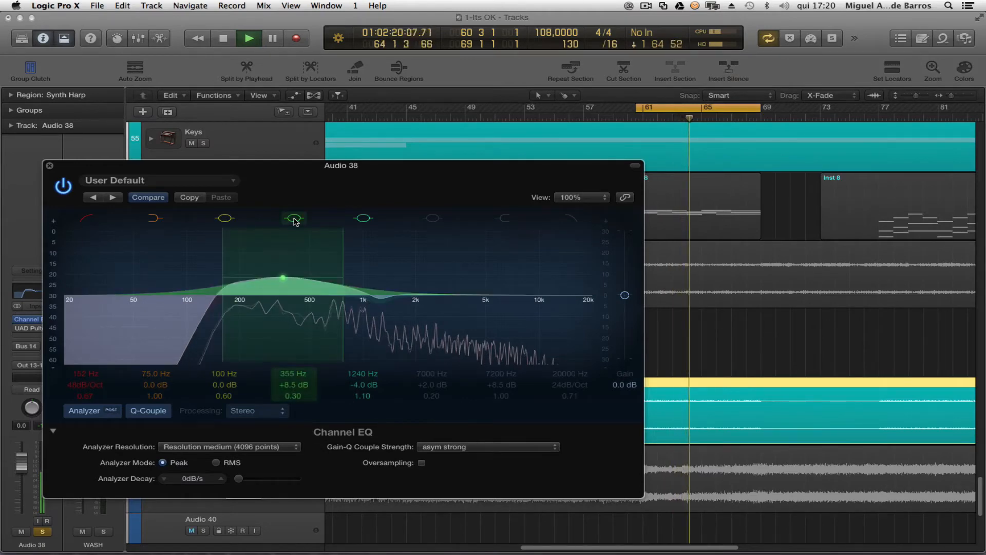
{"action": "left_click", "coordinate": [294, 219]}
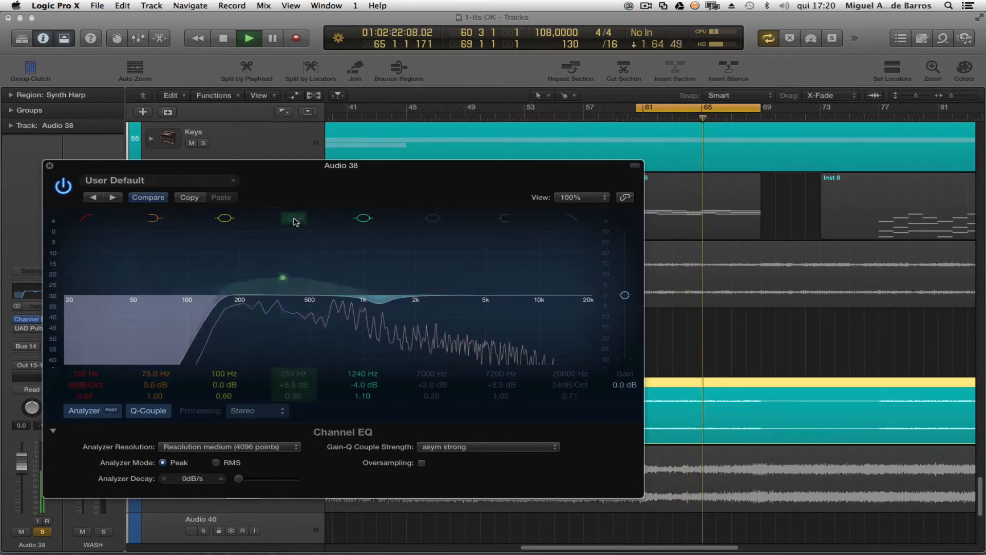
{"action": "left_click", "coordinate": [294, 219]}
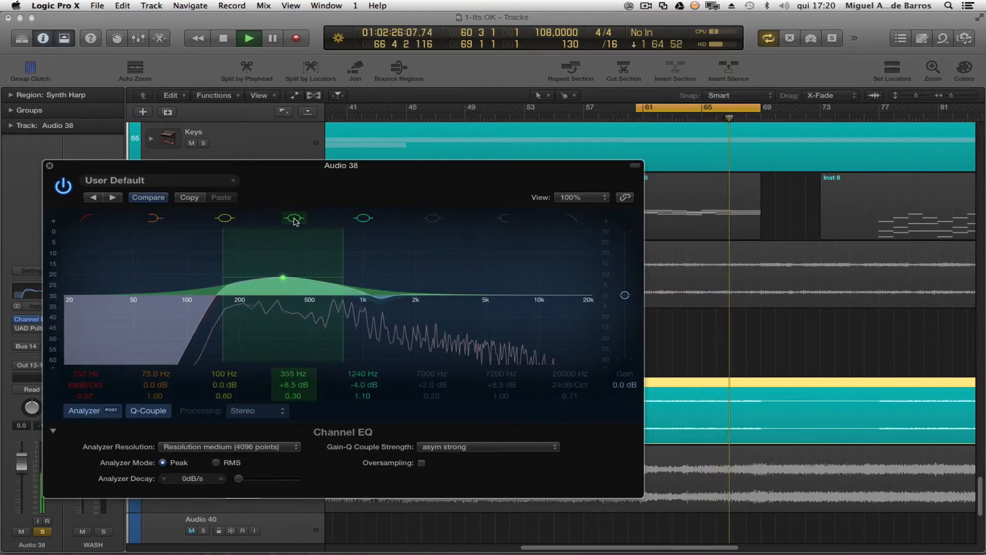
- Stop playback, pull the Audio 38 channel fader all the way down, and restart playback
{"action": "key", "text": "space"}
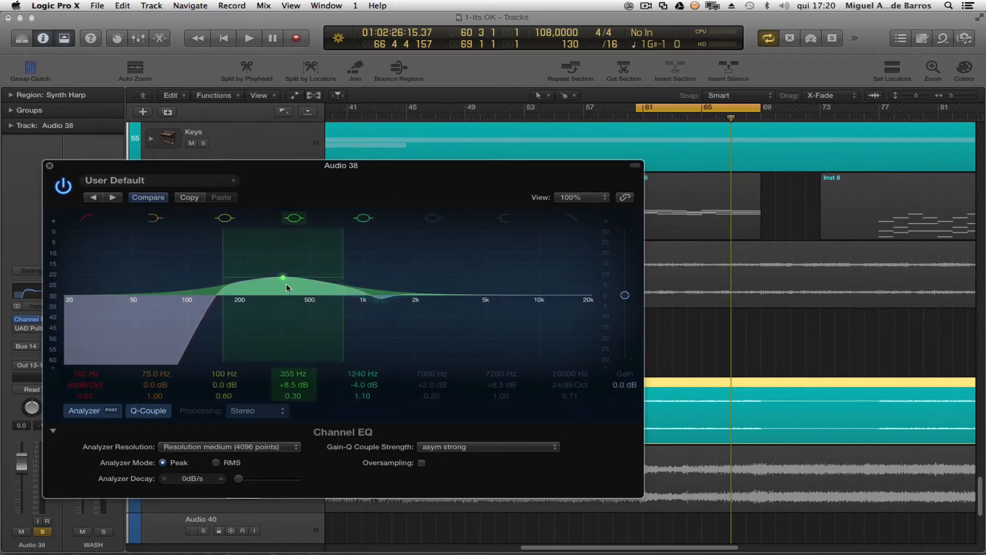
{"action": "left_click_drag", "start_coordinate": [26, 460], "coordinate": [22, 512]}
{"action": "key", "text": "space"}
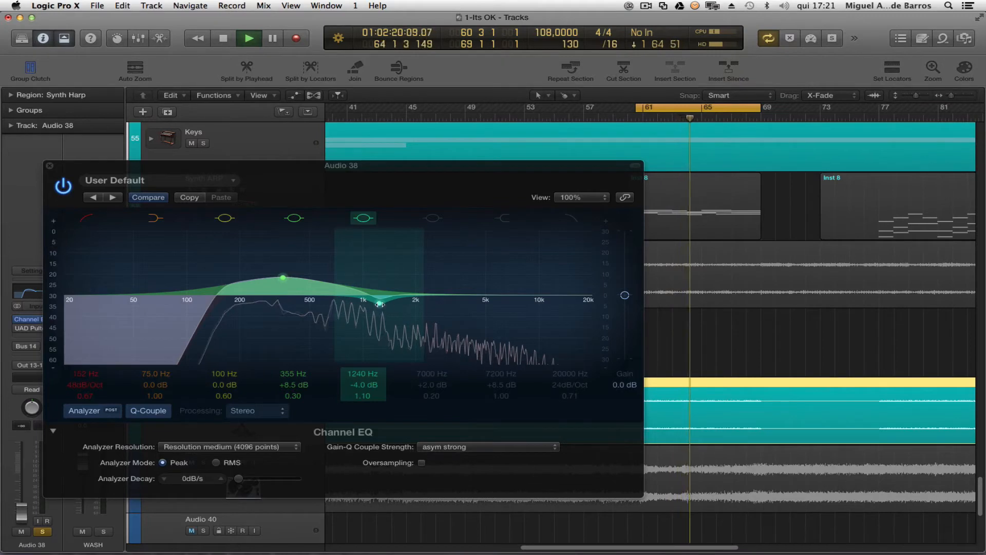
- Retune the 1240 Hz band to 1020 Hz at -9.0 dB with Q 0.41, and restart playback
{"action": "left_click_drag", "start_coordinate": [378, 304], "coordinate": [318, 309]}
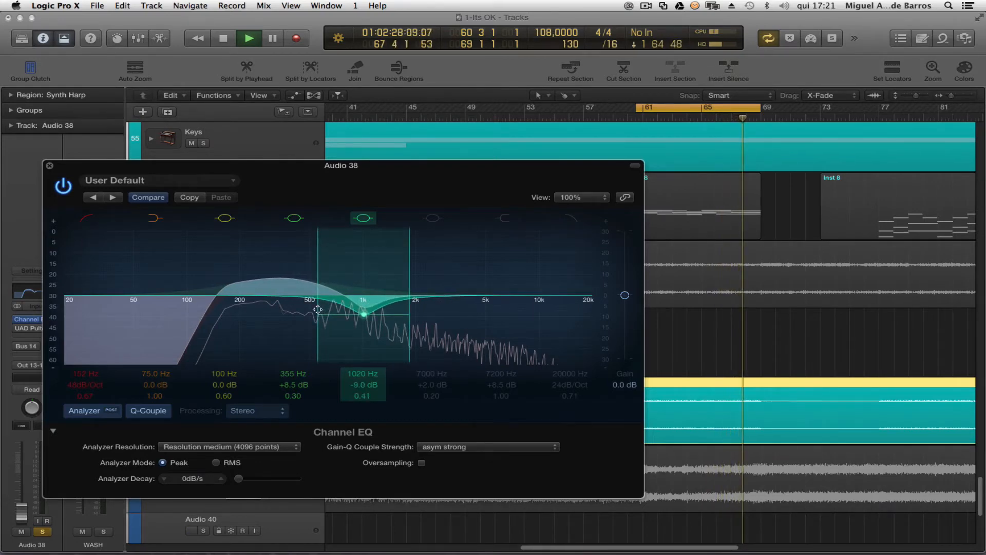
{"action": "key", "text": "space"}
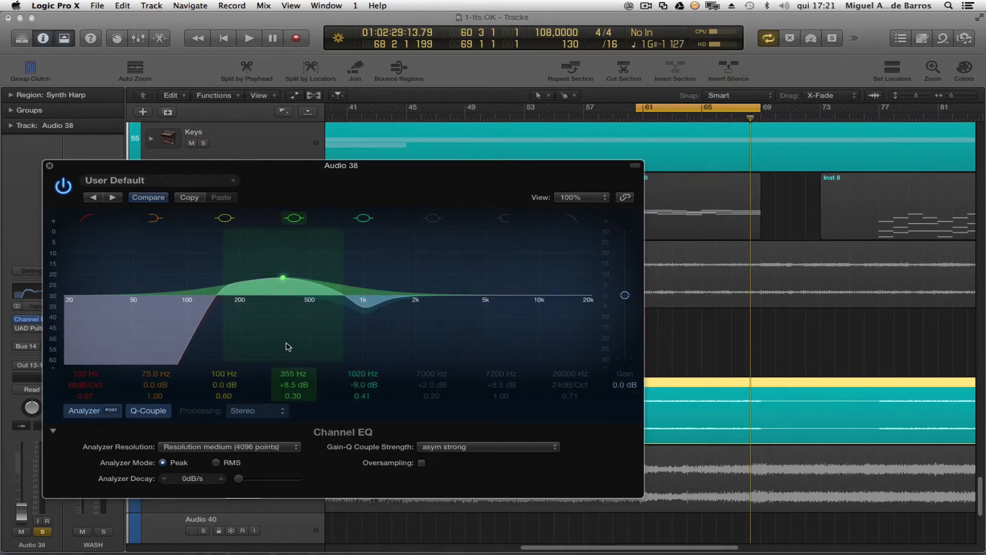
{"action": "key", "text": "space"}
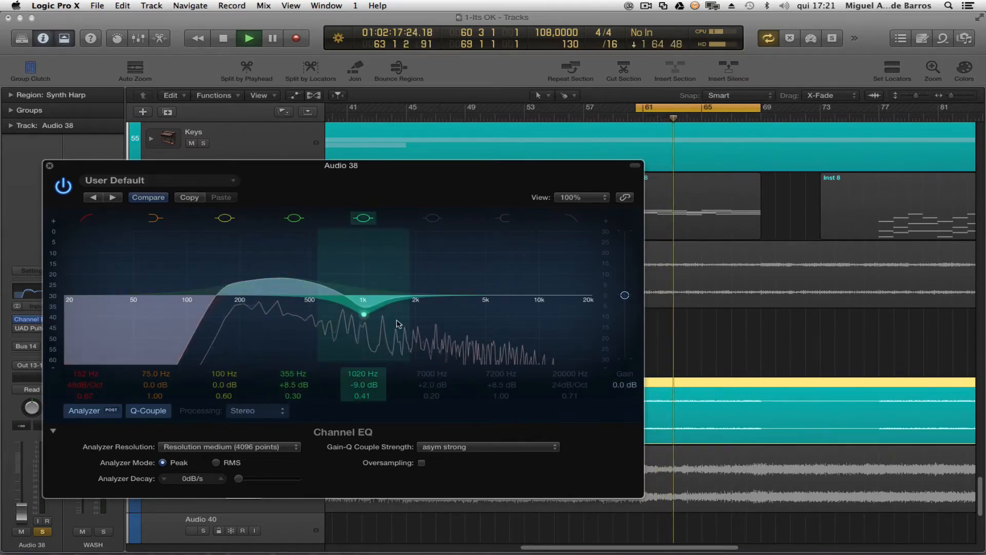
- Replay the Audio 38 track with the EQ window moved aside, compare it with Channel EQ bypassed and active, and stop playback
{"action": "key", "text": "space"}
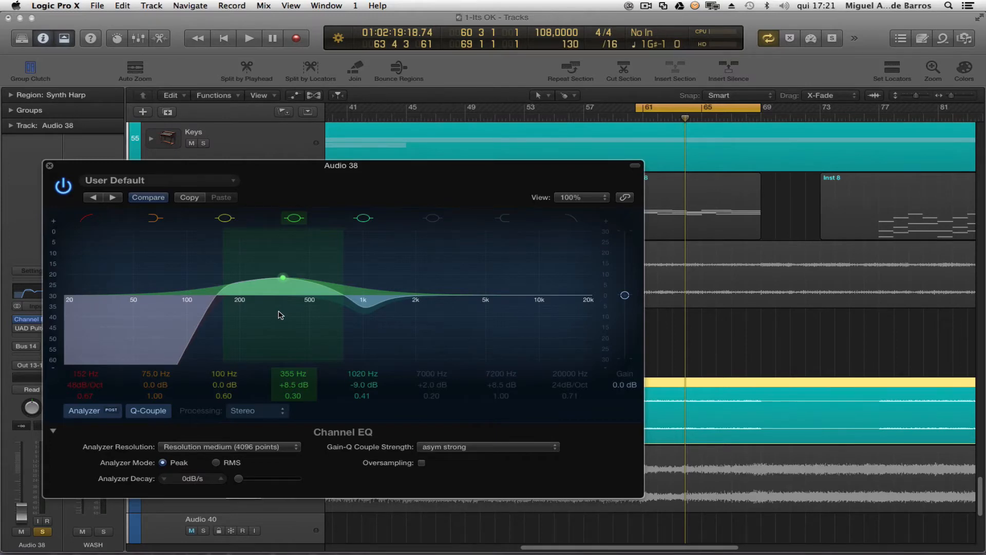
{"action": "key", "text": "space"}
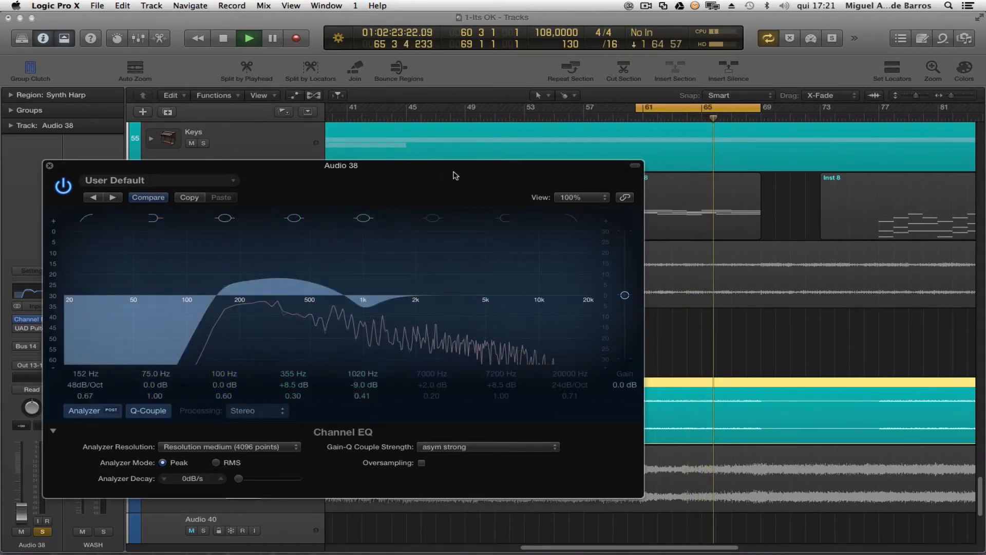
{"action": "left_click_drag", "start_coordinate": [444, 179], "coordinate": [494, 174]}
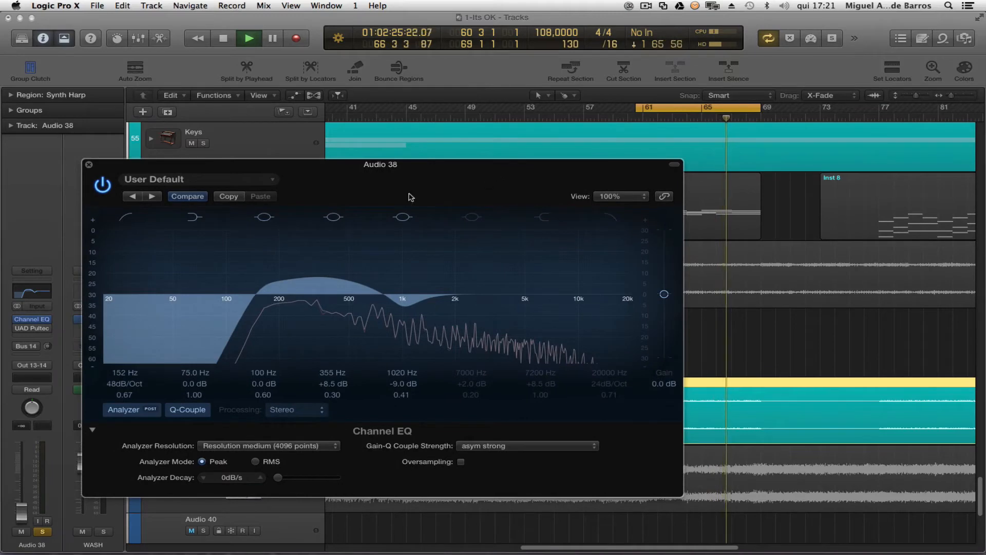
{"action": "left_click_drag", "start_coordinate": [327, 168], "coordinate": [328, 168]}
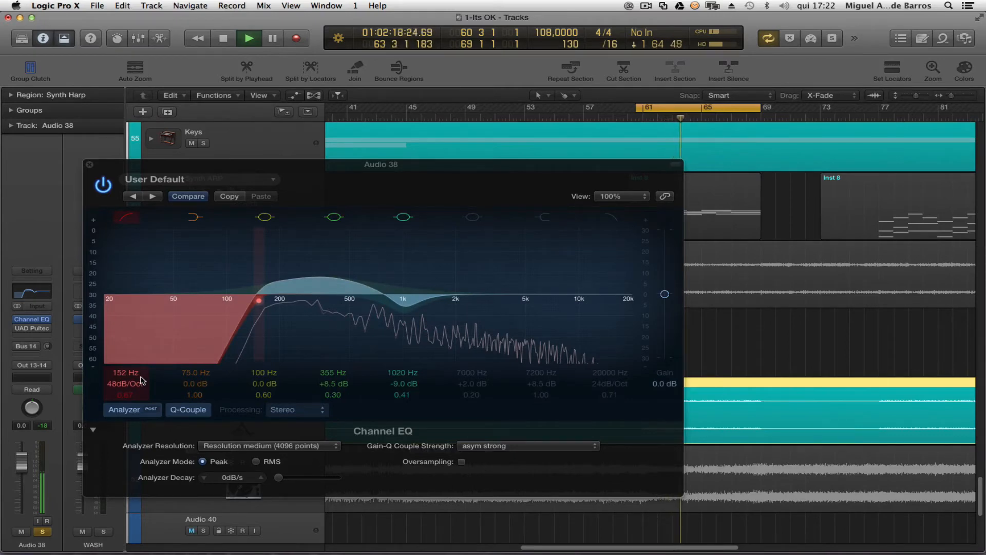
{"action": "left_click", "coordinate": [104, 186]}
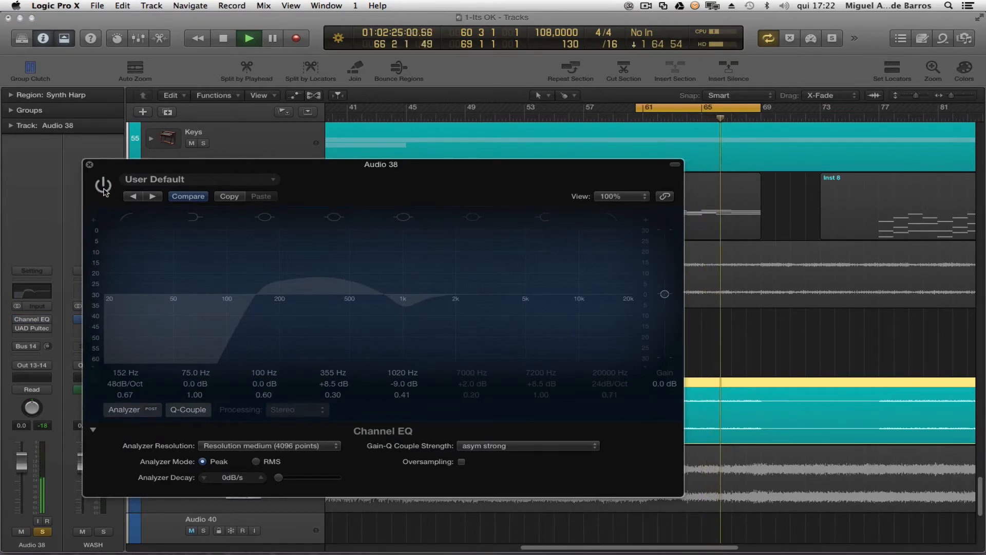
{"action": "left_click", "coordinate": [104, 188]}
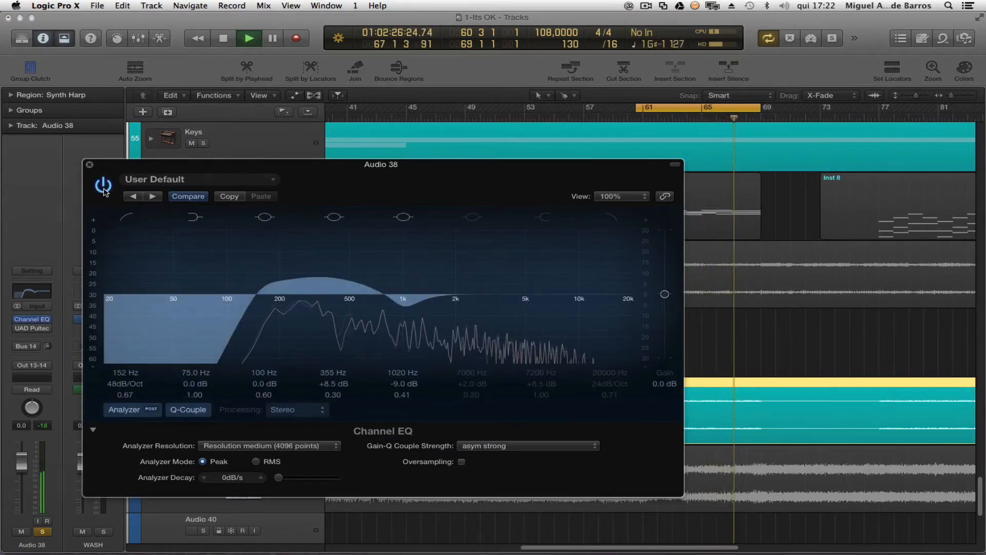
{"action": "key", "text": "space"}
- Reposition the Channel EQ window, and during playback set the 355 Hz band to +5.5 dB and the 1020 Hz band to -8.0 dB
{"action": "left_click_drag", "start_coordinate": [349, 168], "coordinate": [356, 180]}
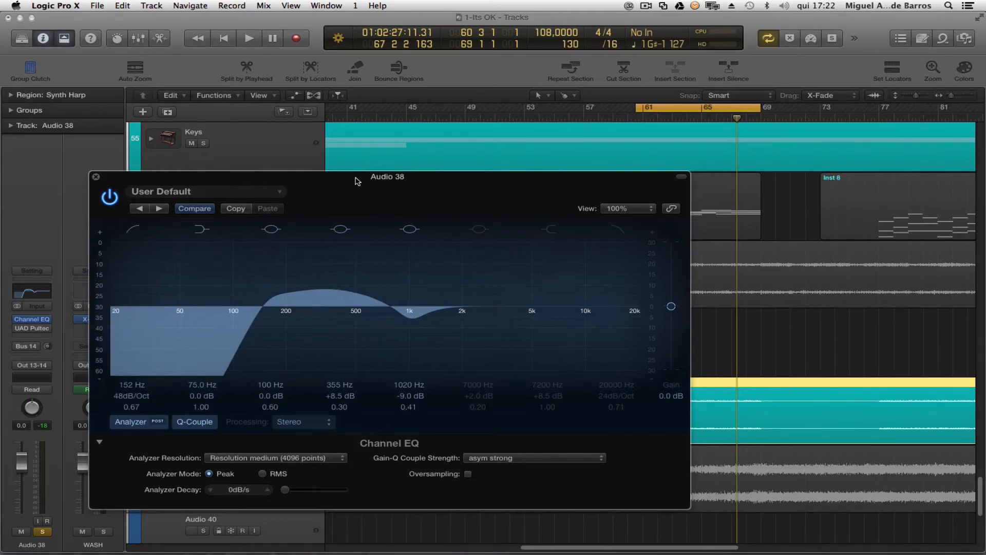
{"action": "left_click_drag", "start_coordinate": [357, 181], "coordinate": [349, 158]}
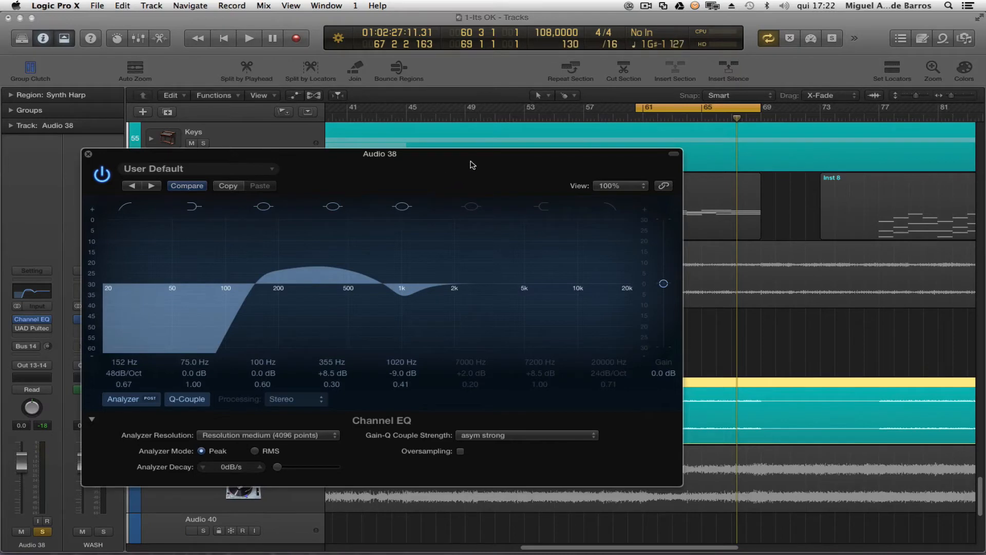
{"action": "left_click_drag", "start_coordinate": [472, 164], "coordinate": [476, 166]}
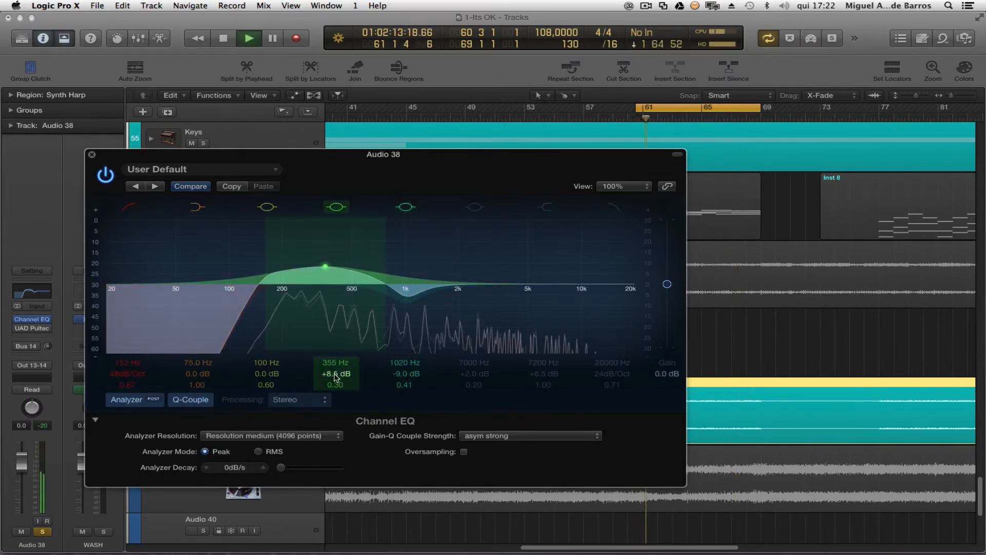
{"action": "scroll", "coordinate": [335, 373], "scroll_direction": "down", "scroll_amount": 6}
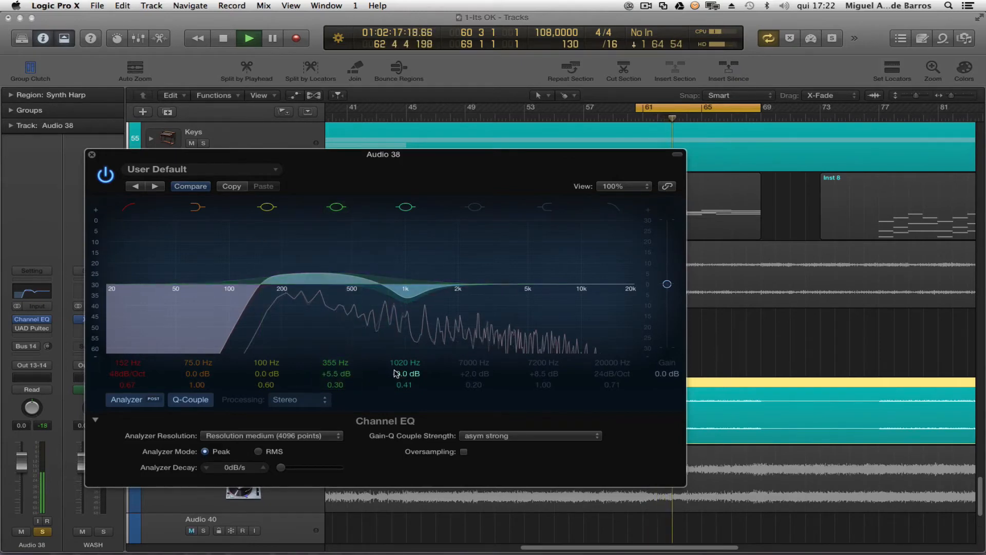
{"action": "left_click_drag", "start_coordinate": [399, 374], "coordinate": [398, 369]}
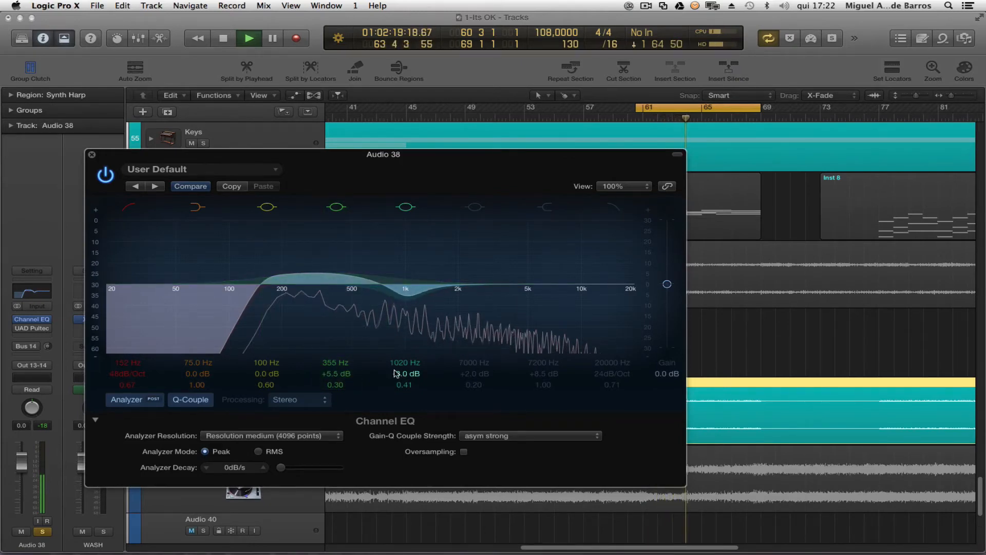
- Compare the reduced EQ settings with Channel EQ bypassed and re-enabled during playback, and stop the track
{"action": "left_click", "coordinate": [106, 175]}
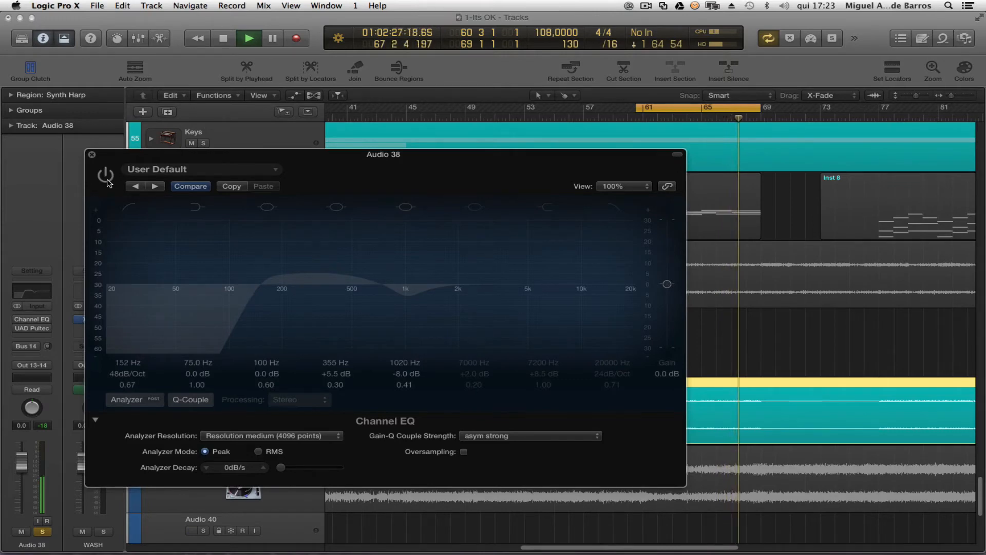
{"action": "left_click", "coordinate": [108, 181]}
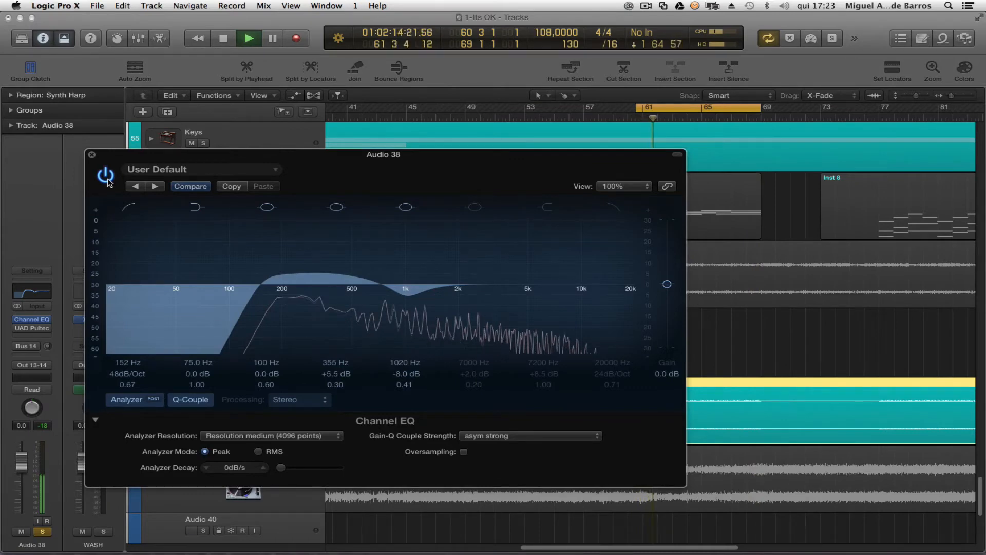
{"action": "key", "text": "space"}
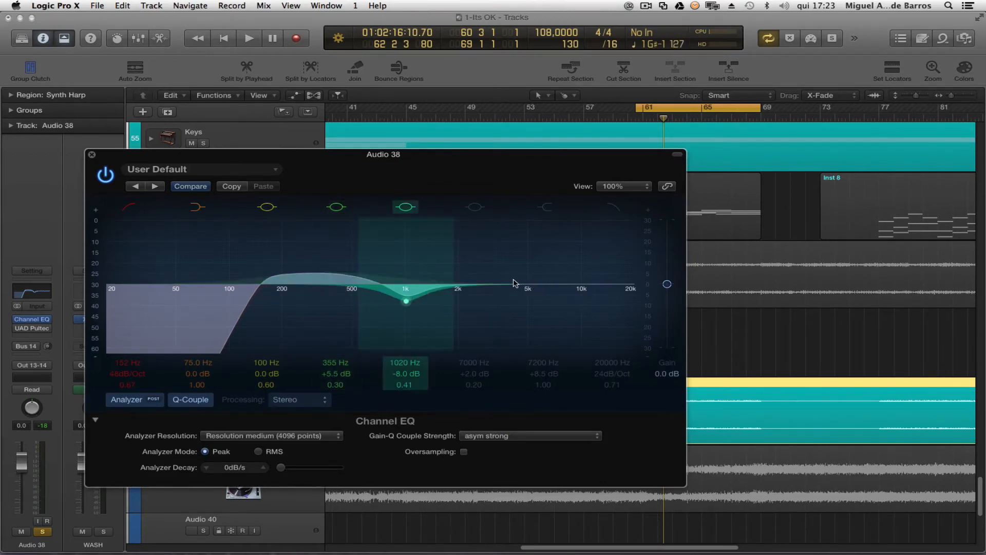
- Enable the 7000 Hz bell band and shape it into a narrow +18.5 dB peak at 5200 Hz with Q 14.0
{"action": "left_click", "coordinate": [475, 207]}
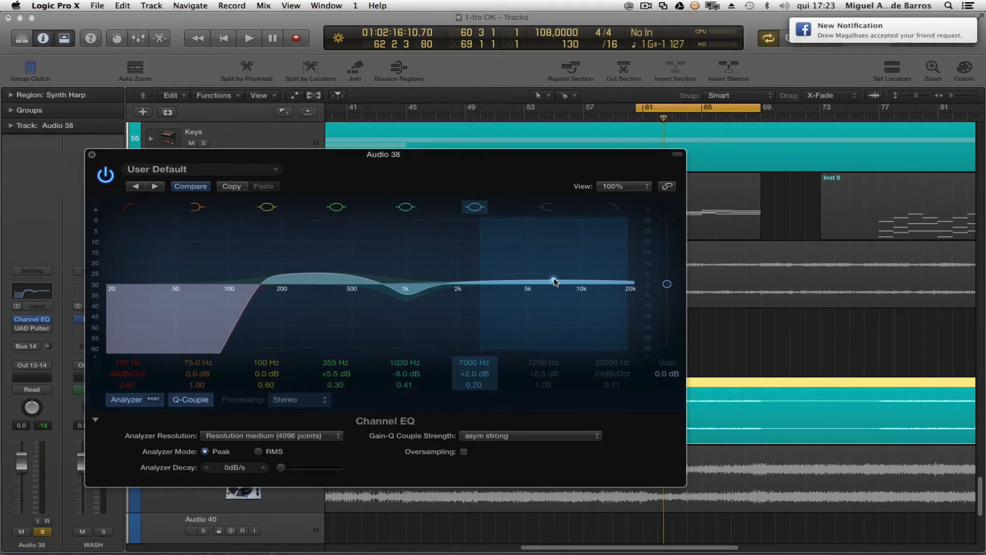
{"action": "left_click_drag", "start_coordinate": [554, 281], "coordinate": [541, 241]}
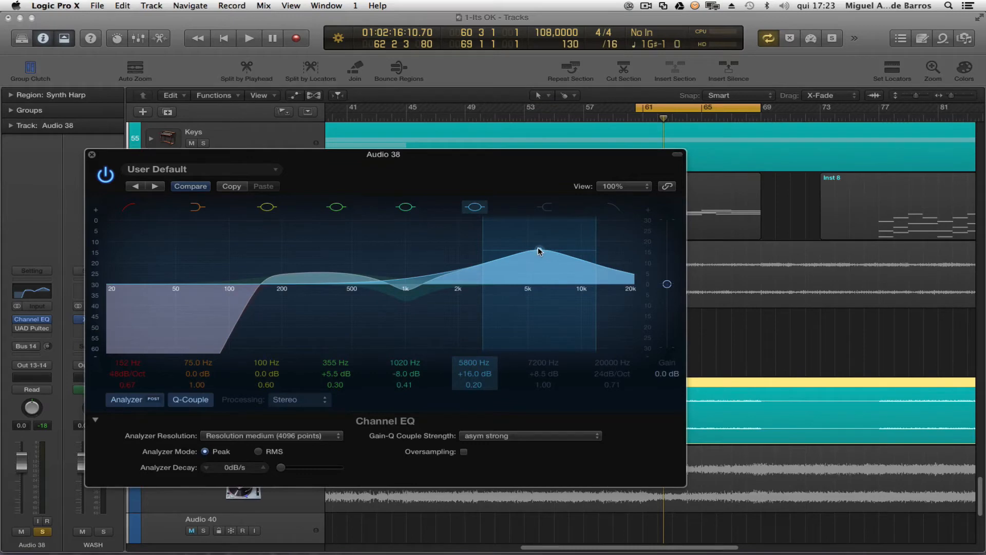
{"action": "mouse_move", "coordinate": [539, 250]}
{"action": "left_mouse_down"}
{"action": "mouse_move", "coordinate": [546, 294]}
{"action": "mouse_move", "coordinate": [531, 252]}
{"action": "mouse_move", "coordinate": [461, 250]}
{"action": "mouse_move", "coordinate": [531, 244]}
{"action": "left_mouse_up"}
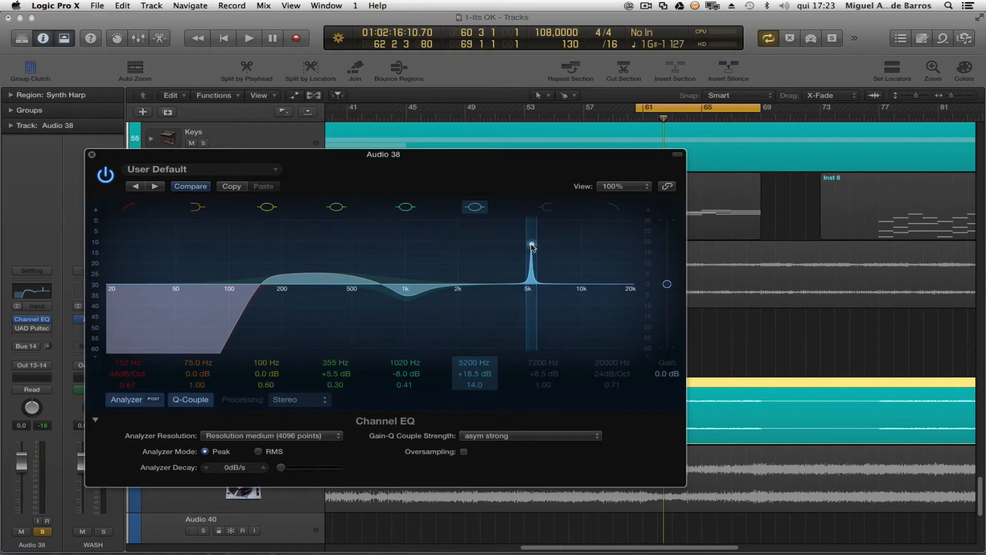
- Retune the narrow peak to 5000 Hz, widen its Q to 0.10, and return the Q to 14.0
{"action": "left_click_drag", "start_coordinate": [532, 245], "coordinate": [529, 246]}
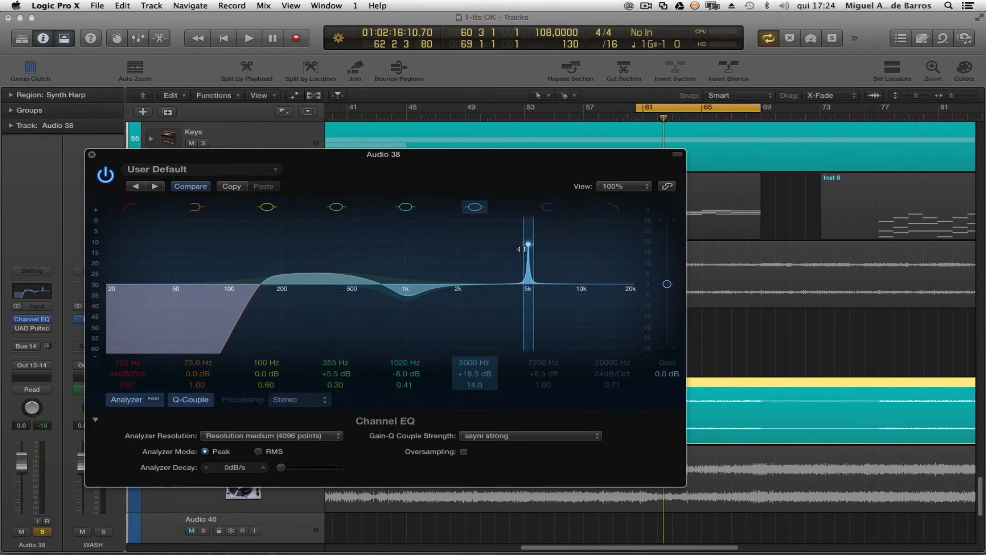
{"action": "left_click_drag", "start_coordinate": [522, 249], "coordinate": [446, 265]}
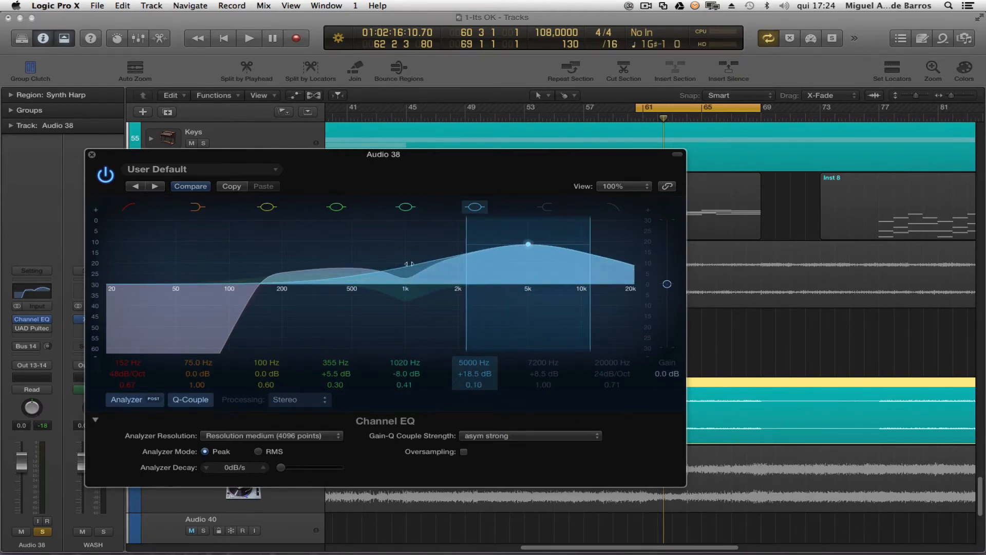
{"action": "left_click_drag", "start_coordinate": [364, 277], "coordinate": [539, 242]}
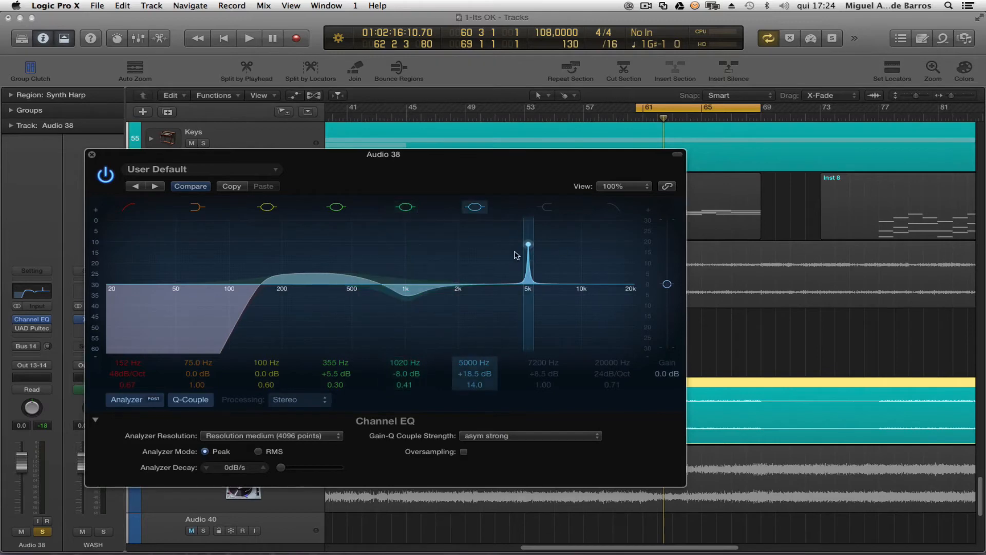
- Sweep the narrow peak down to 20 Hz at +24.0 dB and up to 20000 Hz, ending at +14.5 dB
{"action": "left_click_drag", "start_coordinate": [529, 248], "coordinate": [68, 228]}
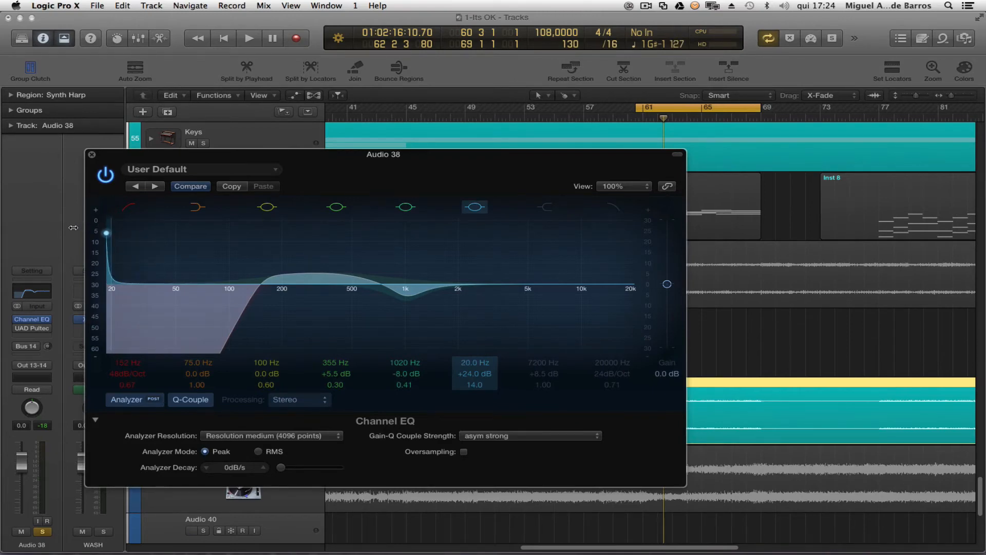
{"action": "left_click_drag", "start_coordinate": [74, 228], "coordinate": [563, 223]}
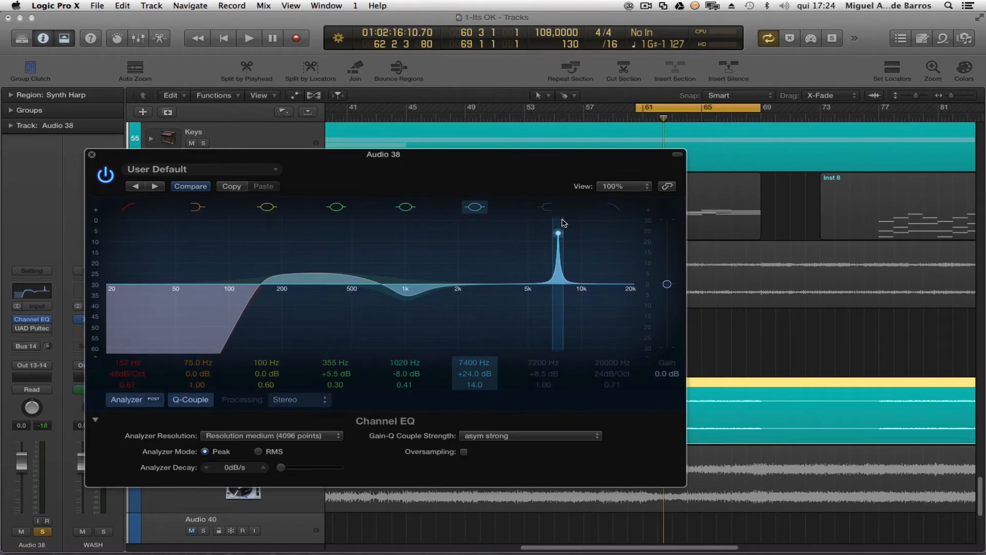
{"action": "left_click_drag", "start_coordinate": [564, 223], "coordinate": [651, 244]}
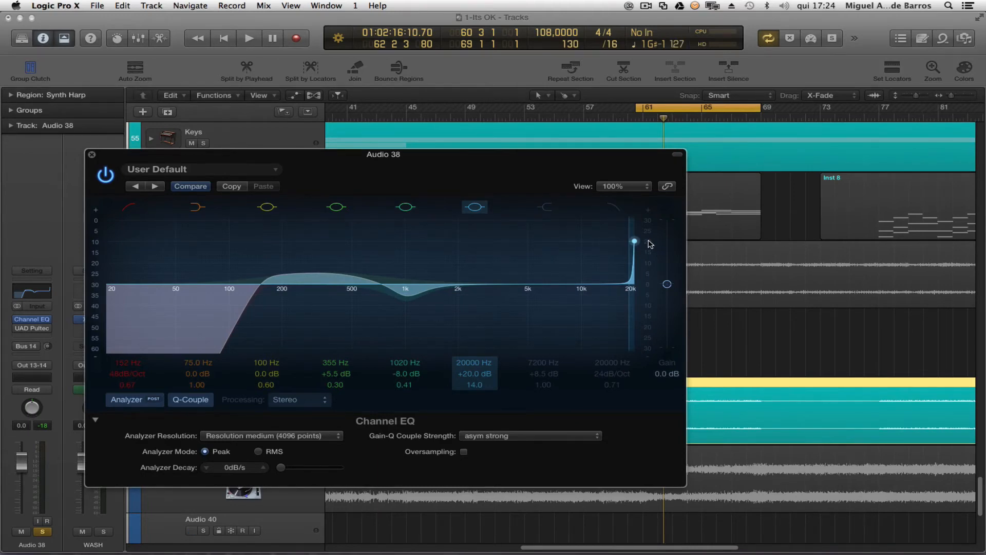
{"action": "left_click_drag", "start_coordinate": [650, 244], "coordinate": [655, 260]}
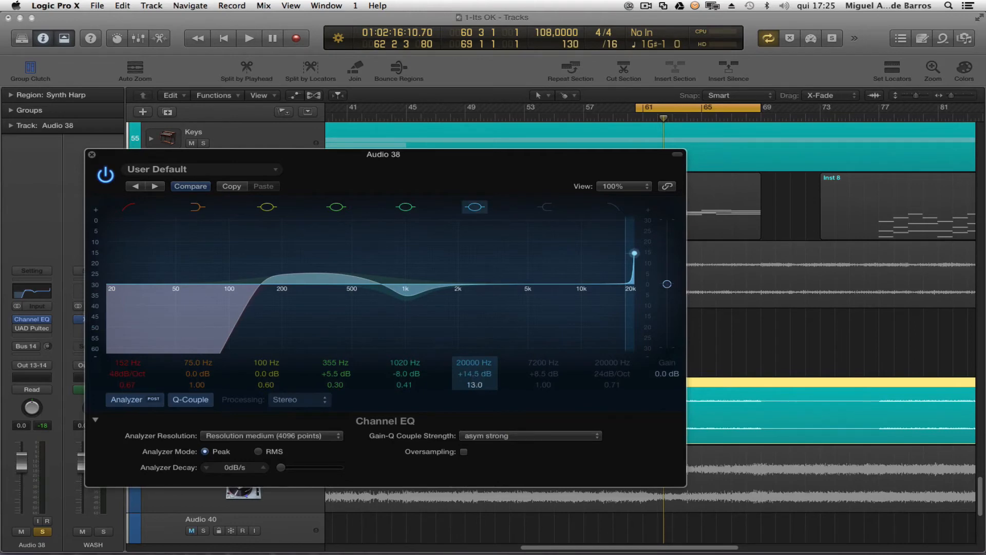
- Widen the 20000 Hz band to Q 0.30 and set its gain to 0.0 dB
{"action": "left_click_drag", "start_coordinate": [474, 385], "coordinate": [474, 428]}
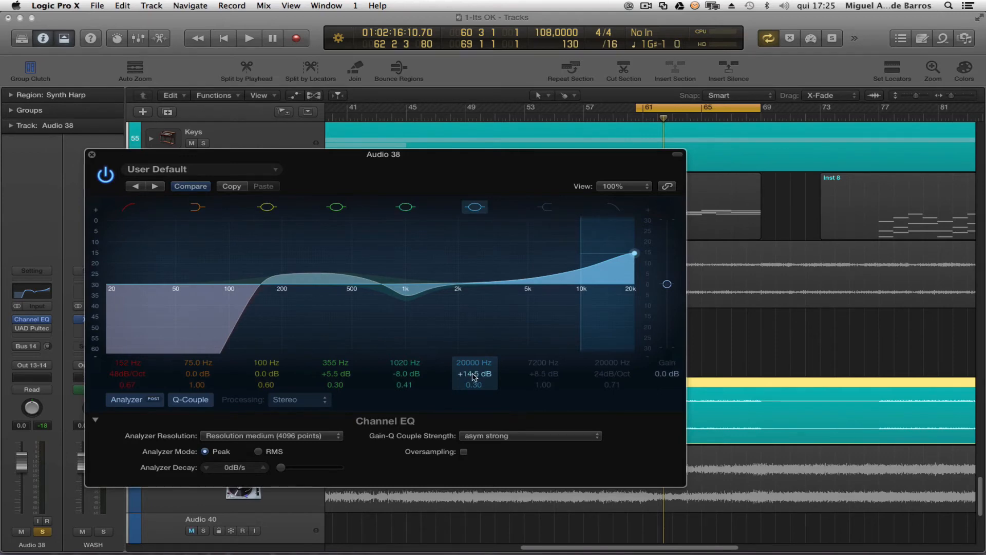
{"action": "left_click_drag", "start_coordinate": [472, 377], "coordinate": [472, 407]}
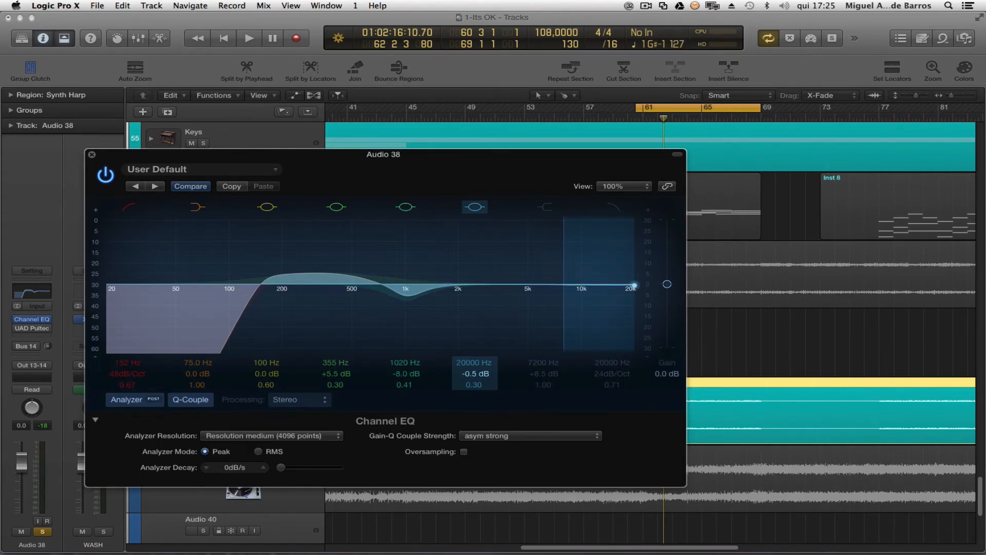
{"action": "mouse_move", "coordinate": [474, 374]}
{"action": "left_mouse_down"}
{"action": "mouse_move", "coordinate": [474, 397]}
{"action": "mouse_move", "coordinate": [473, 372]}
{"action": "left_mouse_up"}
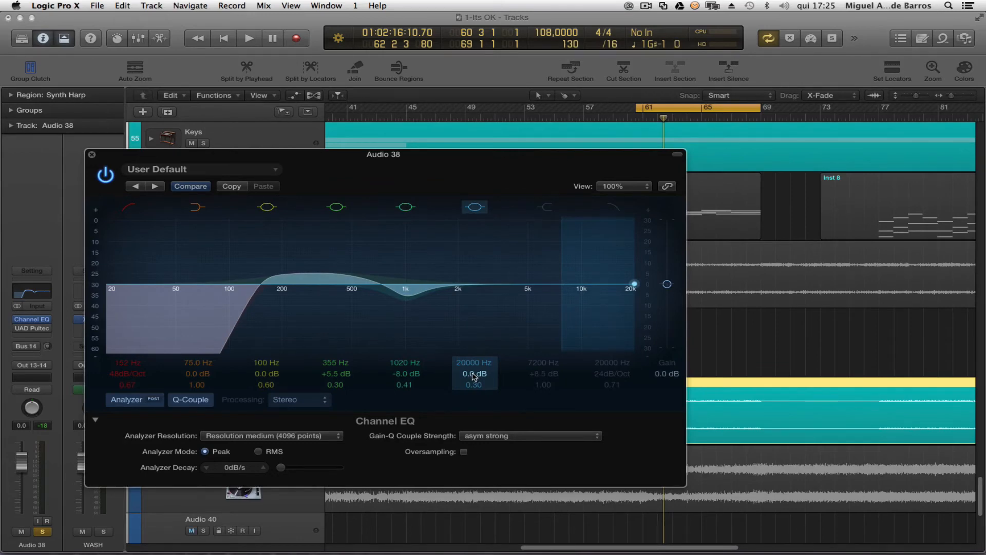
- Adjust the 20000 Hz band's gain during playback, settling on 0.5 dB, and stop the track
{"action": "key", "text": "space"}
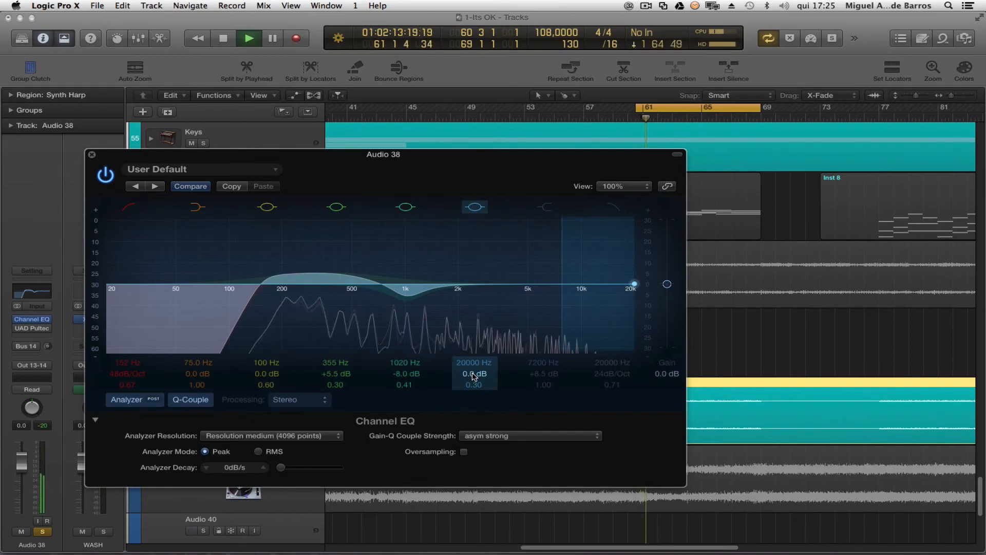
{"action": "mouse_move", "coordinate": [473, 377]}
{"action": "left_mouse_down"}
{"action": "mouse_move", "coordinate": [474, 339]}
{"action": "mouse_move", "coordinate": [473, 374]}
{"action": "left_mouse_up"}
{"action": "key", "text": "space"}
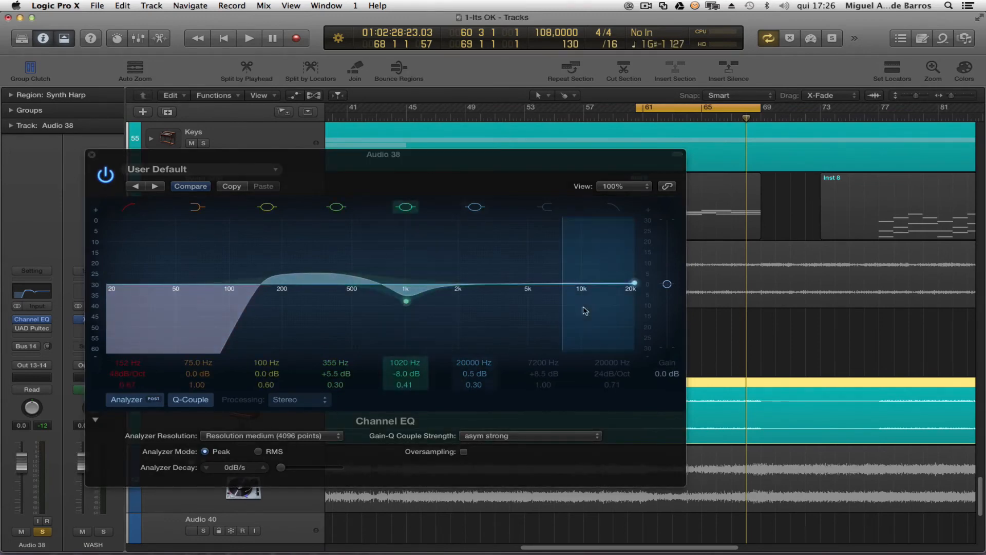
{"action": "left_click_drag", "start_coordinate": [635, 280], "coordinate": [634, 264]}
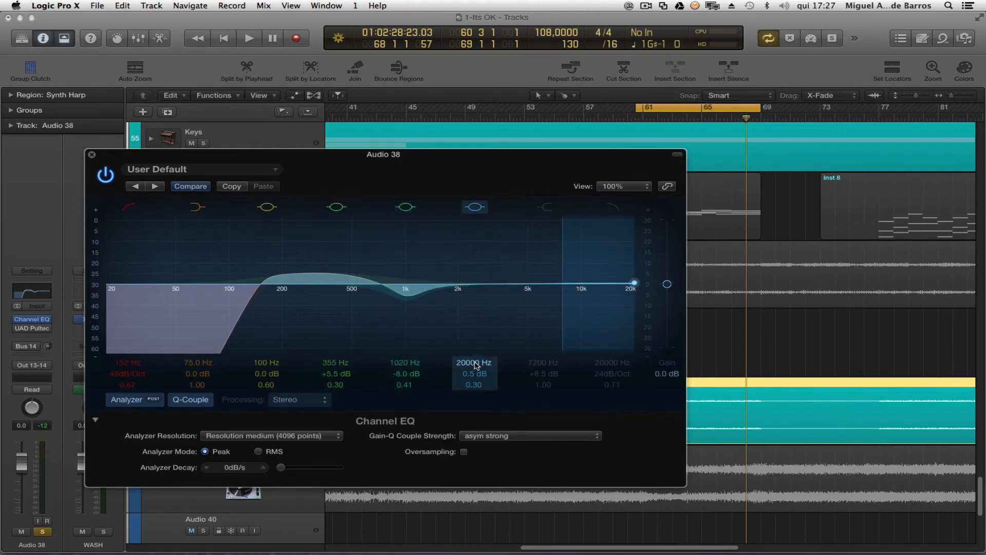
- Audition the 20000 Hz band at +13.5 dB and -11.5 dB during playback, and switch the band off
{"action": "key", "text": "space"}
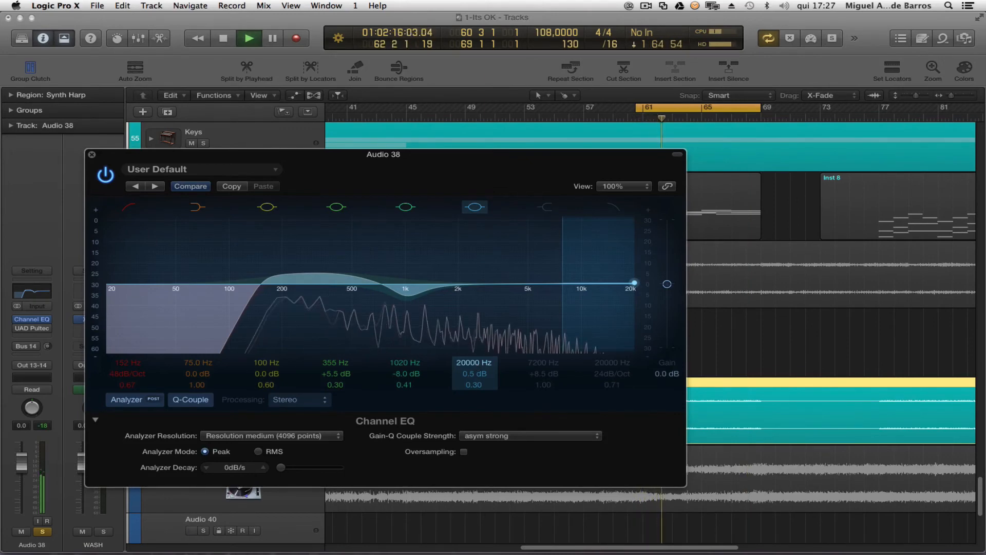
{"action": "left_click", "coordinate": [473, 377]}
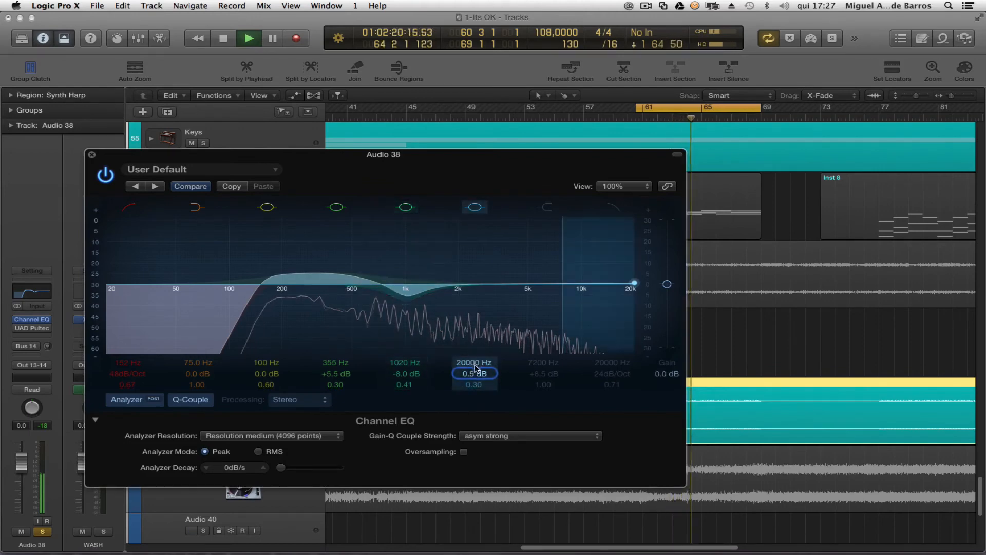
{"action": "left_click_drag", "start_coordinate": [474, 373], "coordinate": [474, 319]}
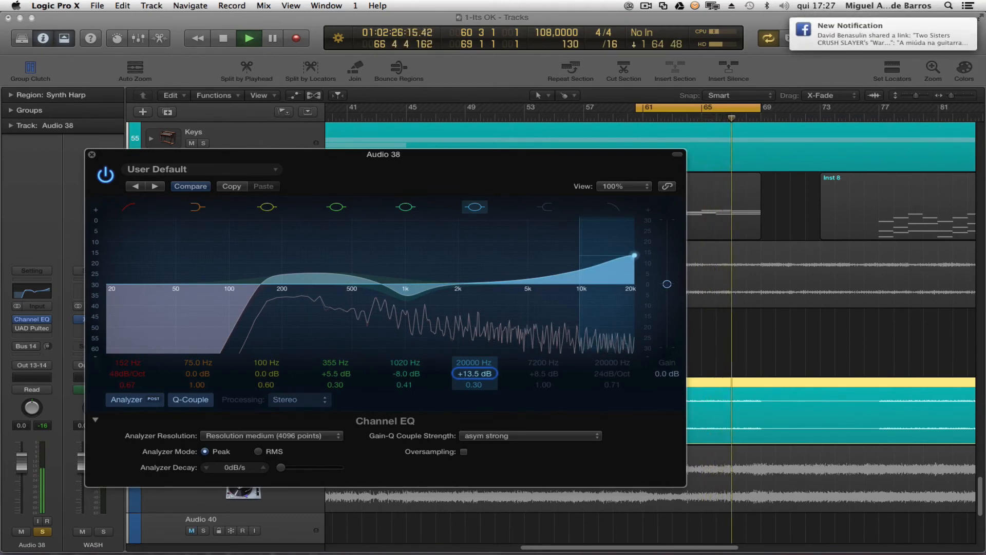
{"action": "left_click_drag", "start_coordinate": [474, 374], "coordinate": [475, 474]}
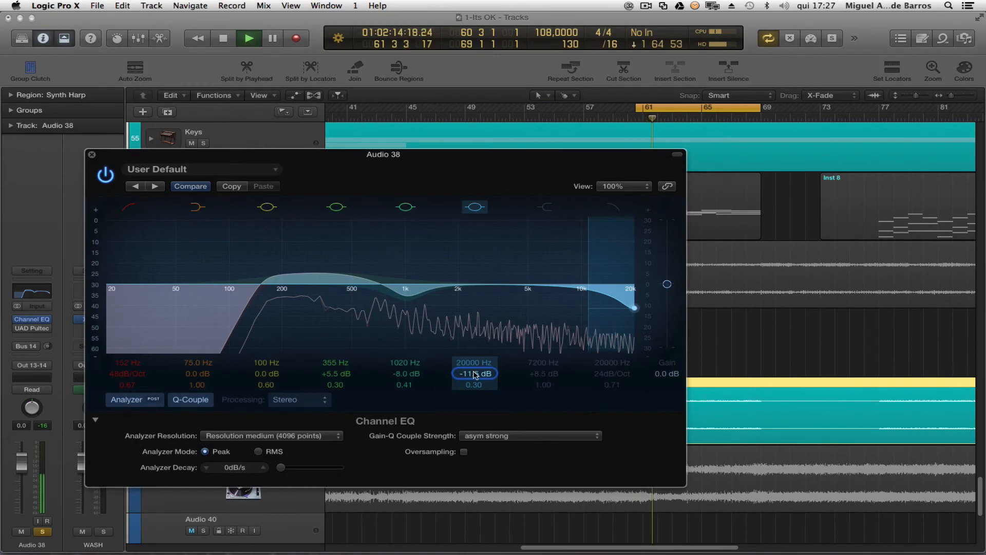
{"action": "left_click", "coordinate": [480, 208]}
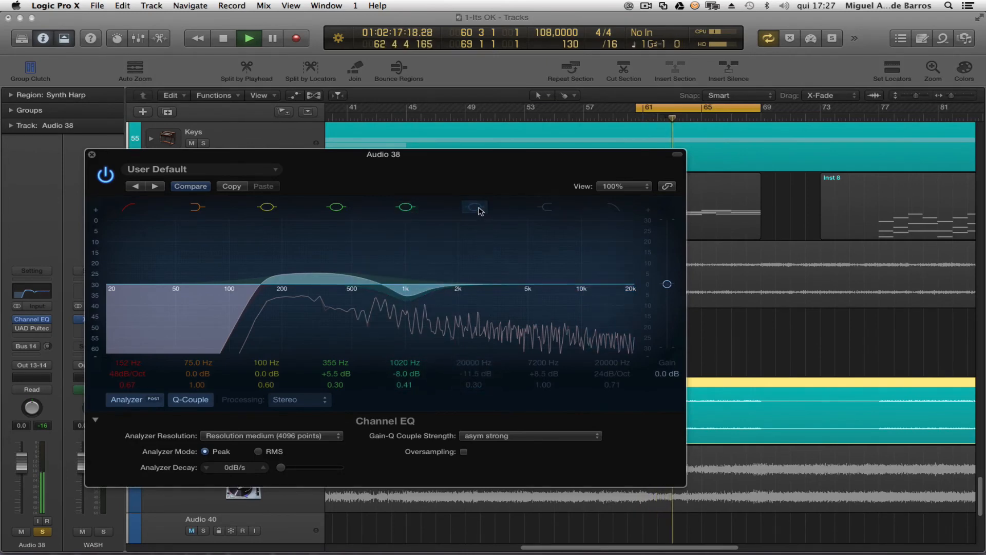
- Switch the 20000 Hz band back on, raise its gain to +7.5 dB during playback, and stop the track
{"action": "left_click", "coordinate": [479, 210]}
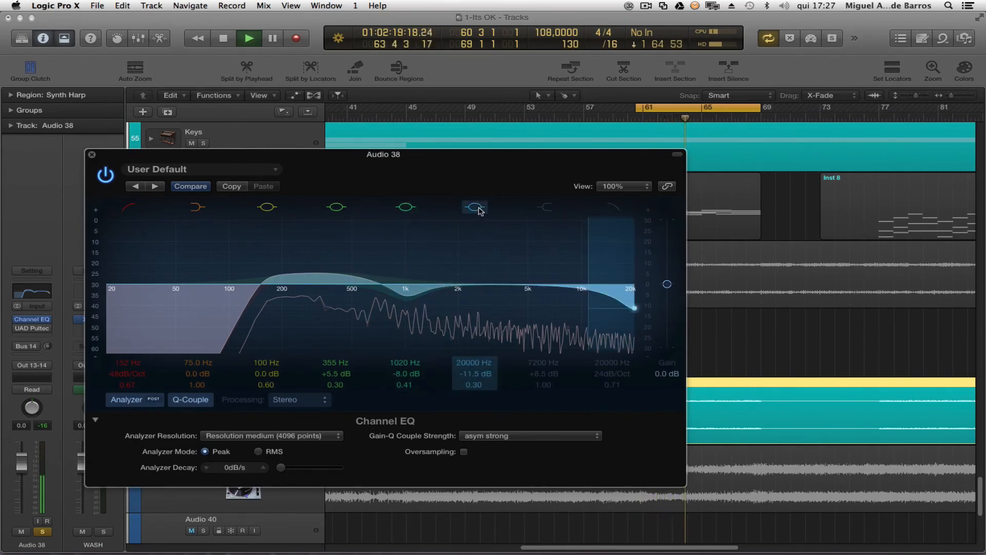
{"action": "left_click_drag", "start_coordinate": [480, 375], "coordinate": [480, 340]}
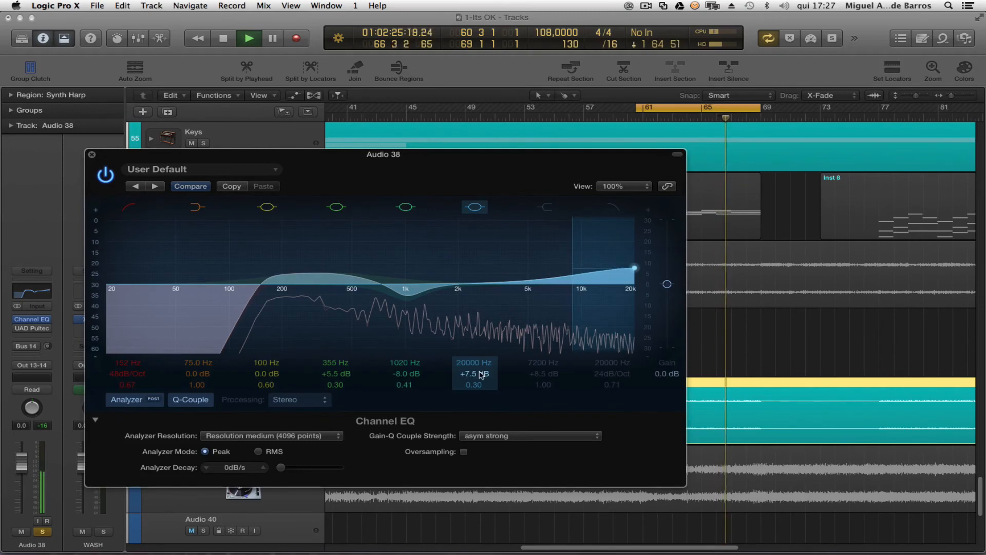
{"action": "left_click_drag", "start_coordinate": [456, 162], "coordinate": [484, 204]}
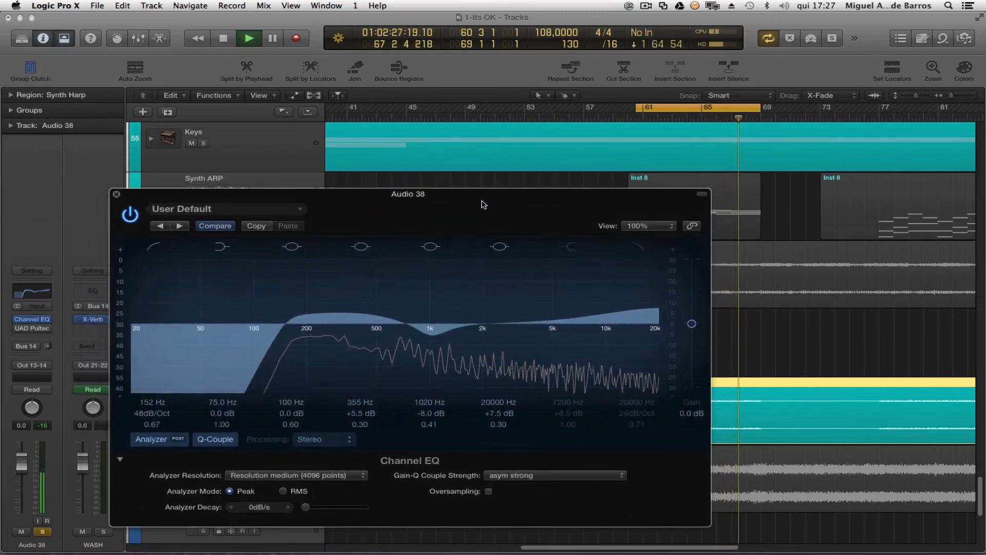
{"action": "key", "text": "space"}
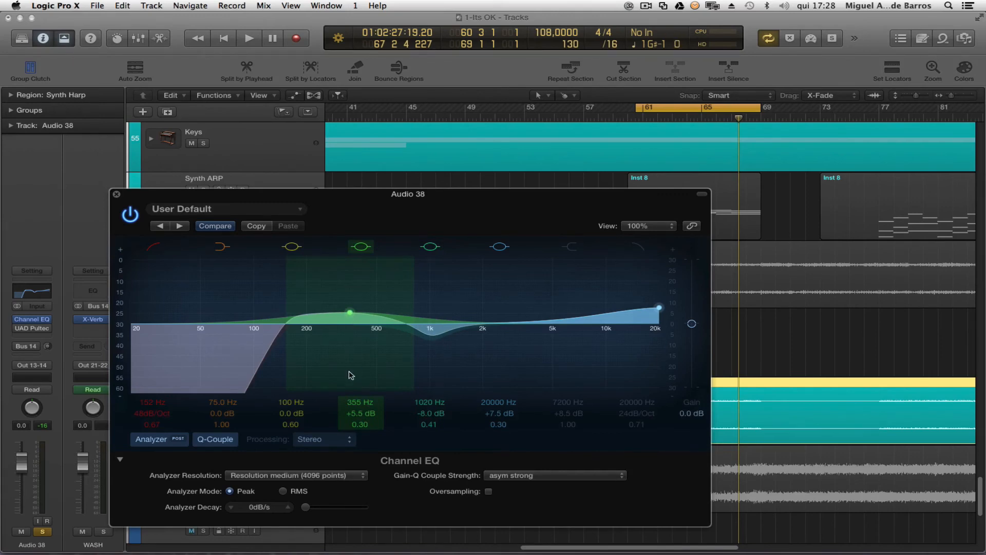
- Demonstrate a narrow 355 Hz boost at +16.0 dB with Q 1.70, and settle the band at +5.5 dB with Q 0.46
{"action": "left_click_drag", "start_coordinate": [360, 424], "coordinate": [360, 417]}
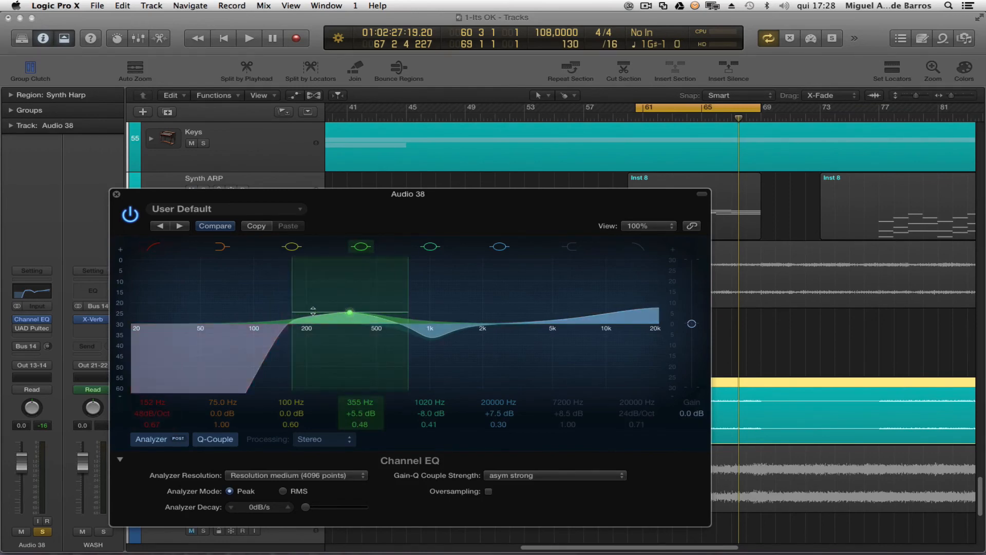
{"action": "left_click_drag", "start_coordinate": [293, 310], "coordinate": [320, 281]}
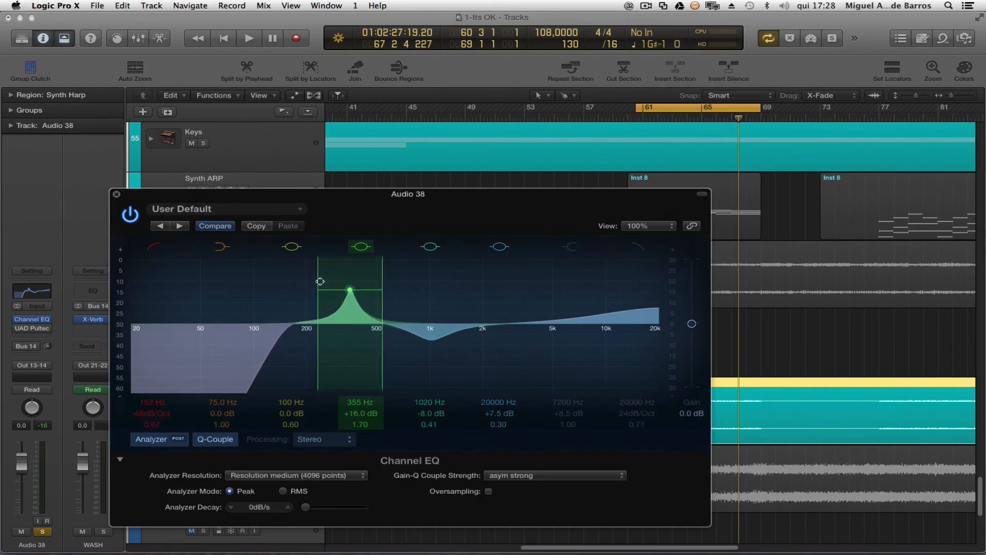
{"action": "left_click_drag", "start_coordinate": [320, 282], "coordinate": [294, 310]}
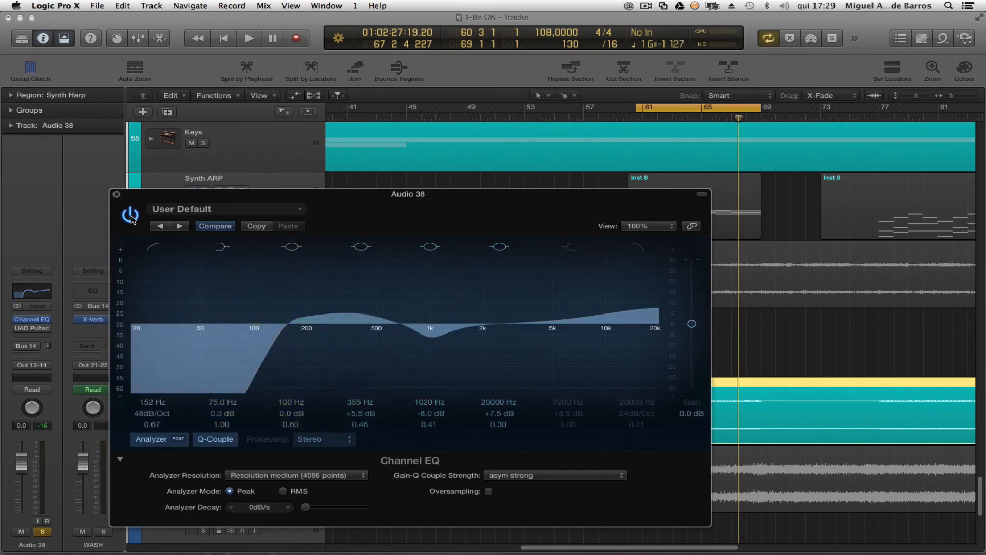
- Compare the track with the Channel EQ bypassed and active during playback, stop, and leave the EQ enabled
{"action": "key", "text": "space"}
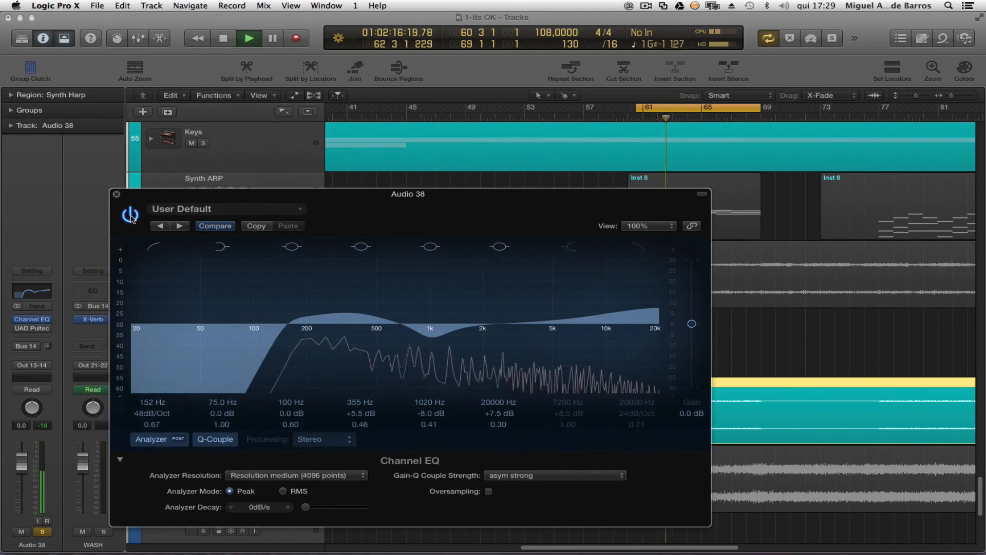
{"action": "left_click", "coordinate": [130, 215]}
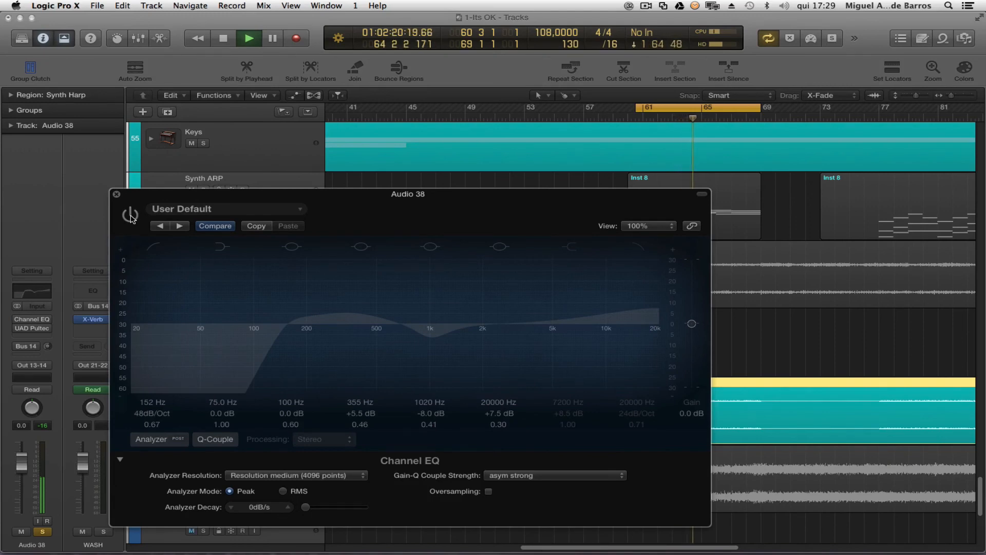
{"action": "left_click", "coordinate": [131, 218]}
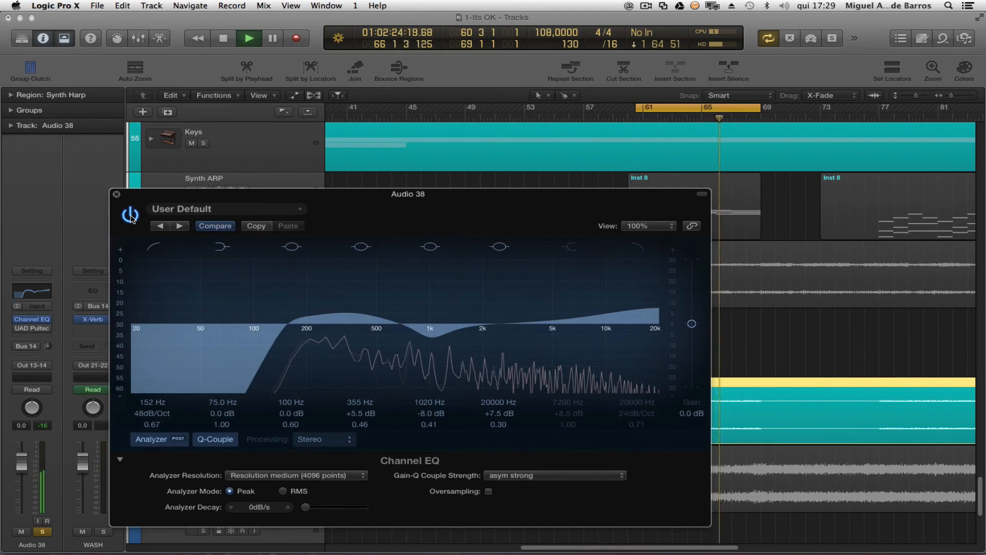
{"action": "left_click", "coordinate": [132, 218]}
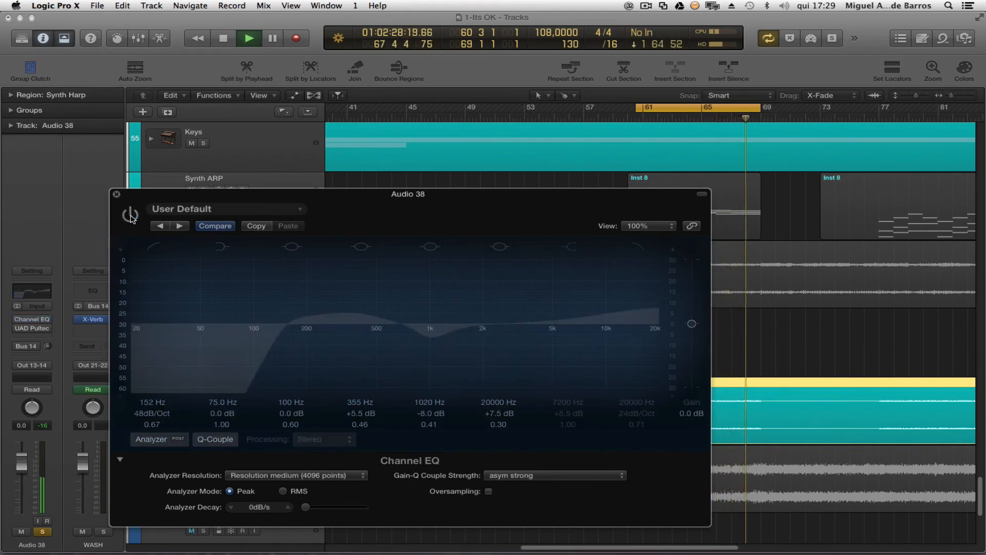
{"action": "key", "text": "space"}
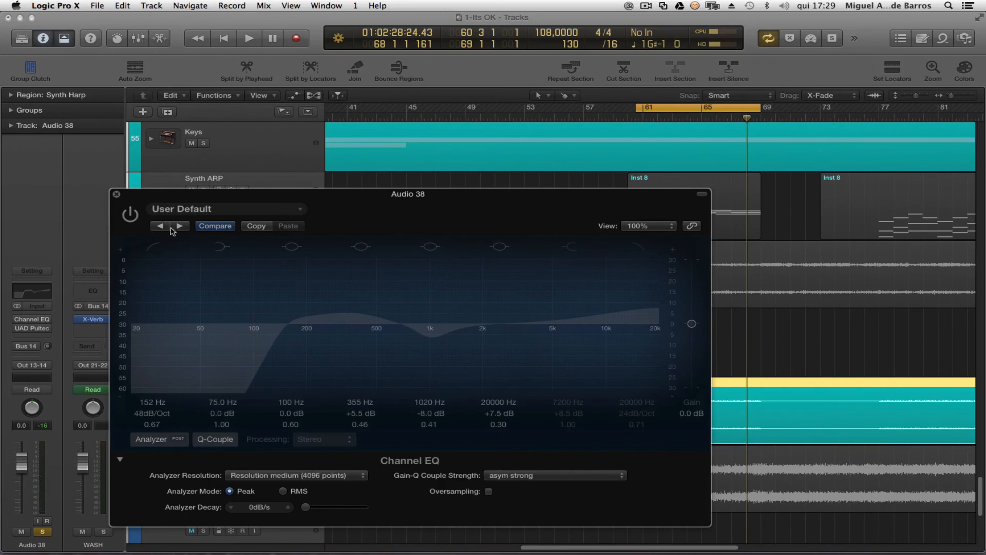
{"action": "left_click", "coordinate": [131, 218]}
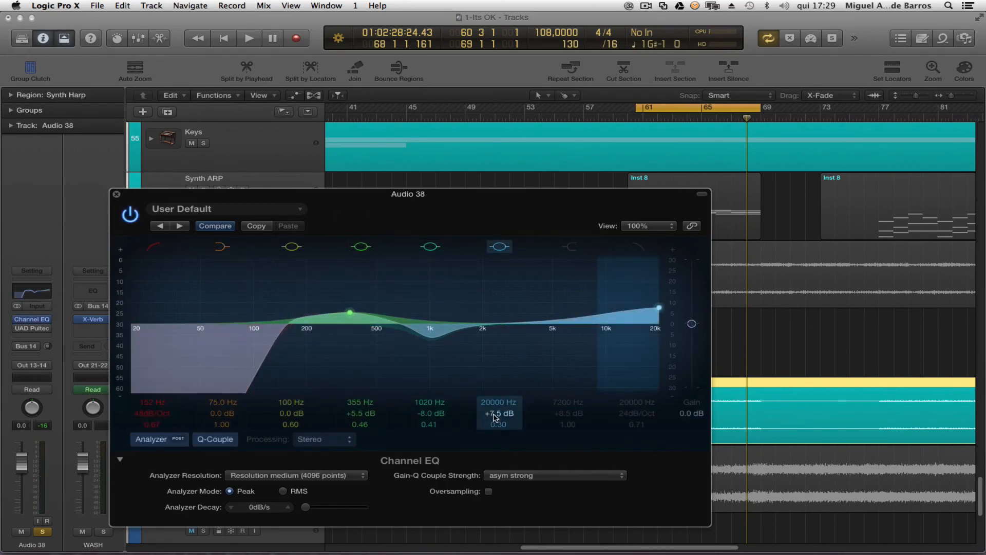
- Set the band gains to +5.0 dB at 20000 Hz, -7.0 dB at 1020 Hz and +4.5 dB at 355 Hz
{"action": "left_click_drag", "start_coordinate": [495, 417], "coordinate": [495, 430]}
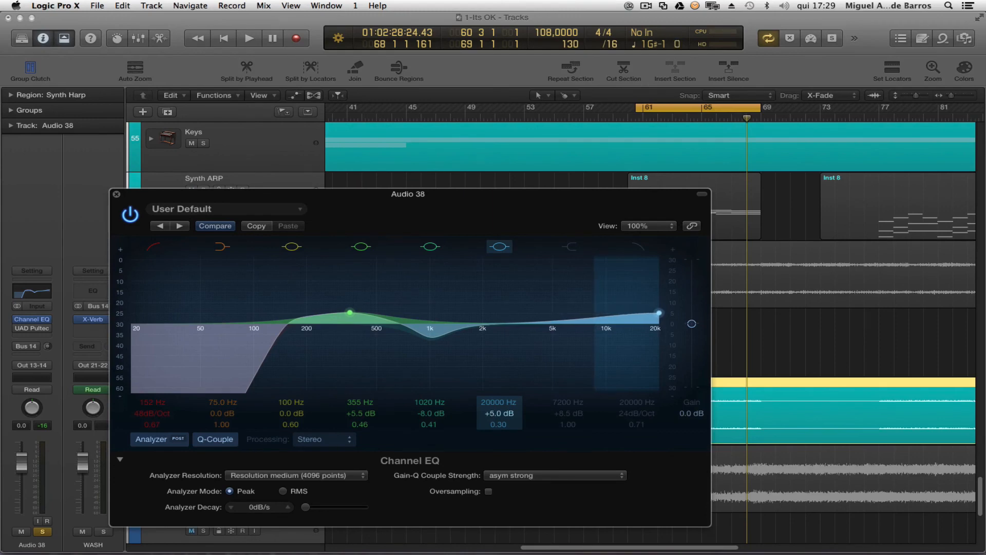
{"action": "left_click_drag", "start_coordinate": [427, 415], "coordinate": [427, 410]}
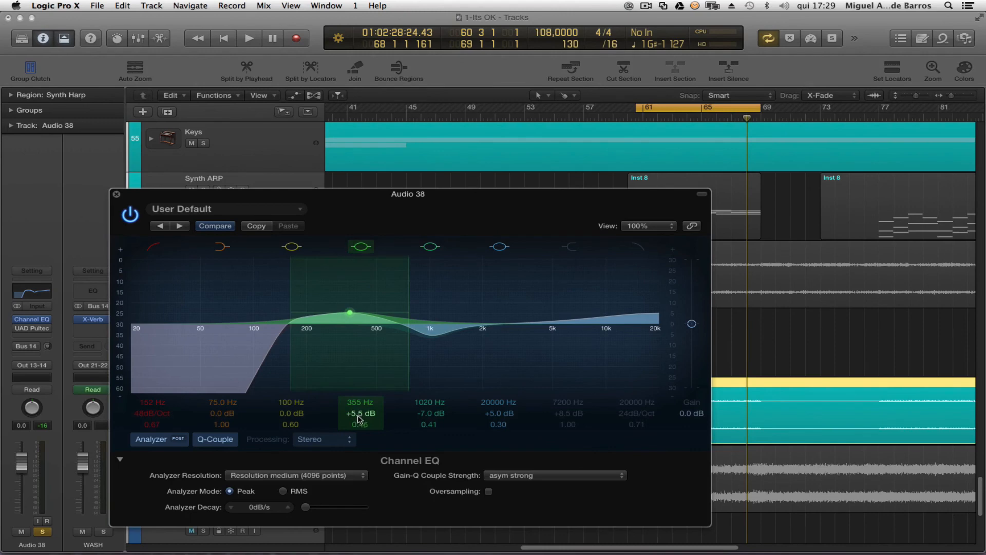
{"action": "left_click_drag", "start_coordinate": [359, 418], "coordinate": [359, 424]}
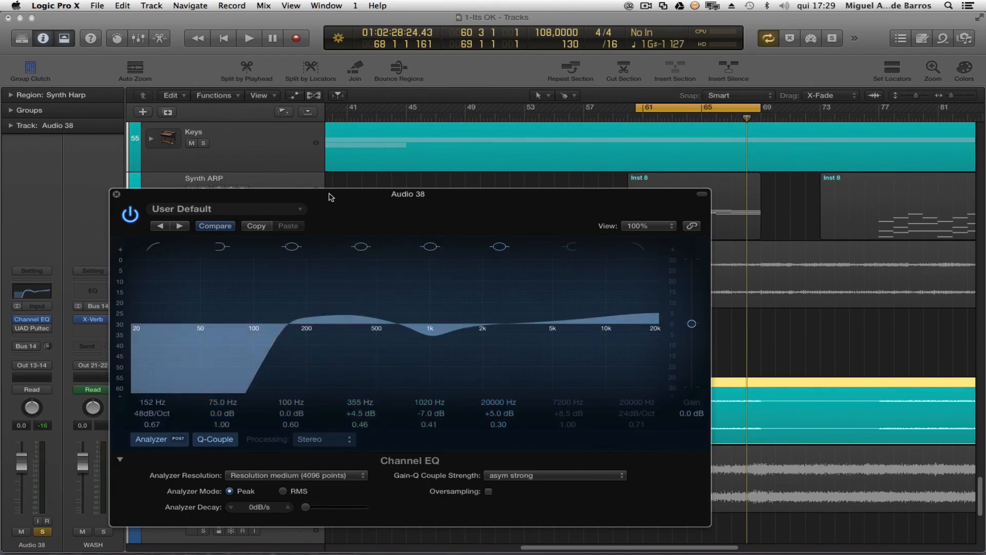
- Play the track and compare the softened EQ settings with the bypassed sound, leaving the EQ enabled
{"action": "key", "text": "space"}
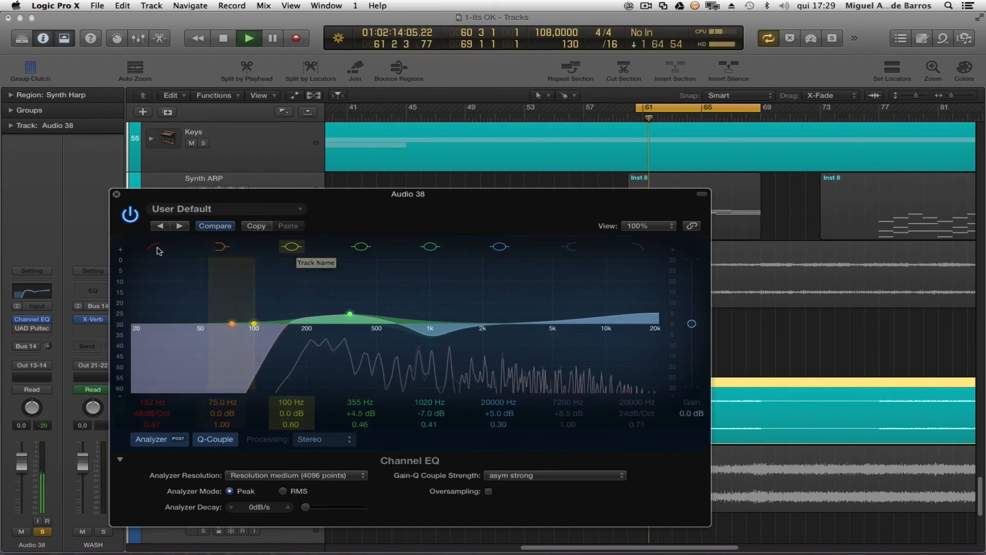
{"action": "left_click", "coordinate": [131, 216]}
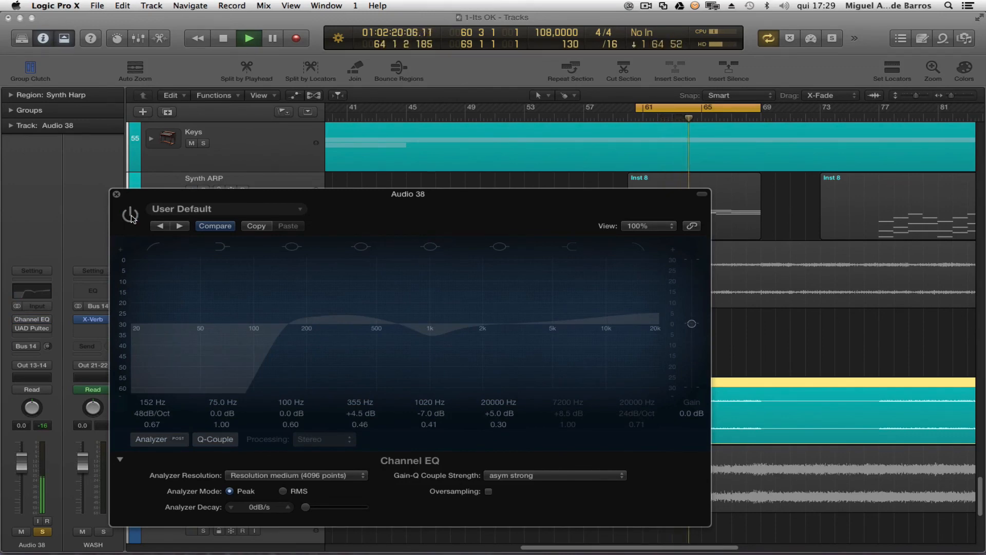
{"action": "left_click", "coordinate": [130, 215]}
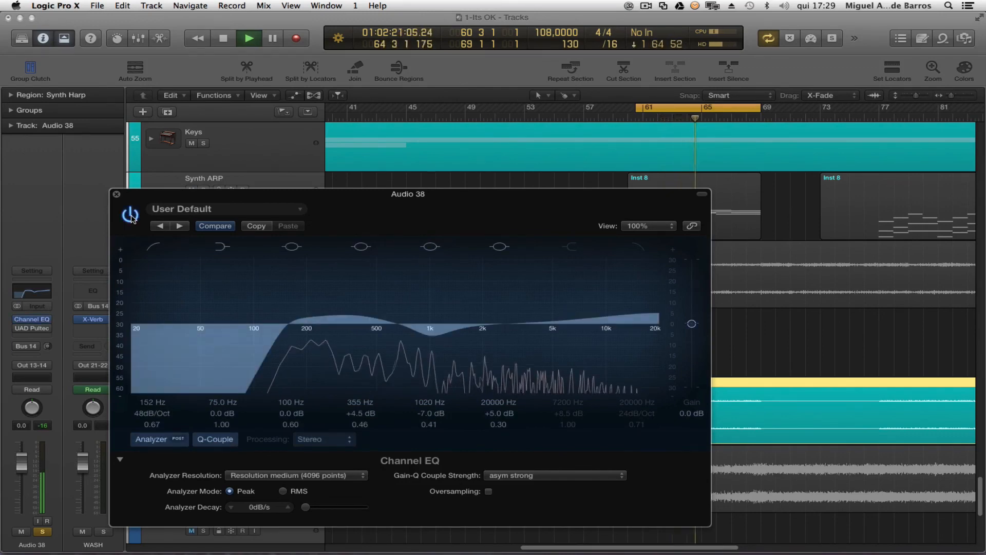
- Close the EQ window and audition the Synth ARP track with its Bus 14 send switched on
{"action": "left_click", "coordinate": [116, 194]}
{"action": "key", "text": "space"}
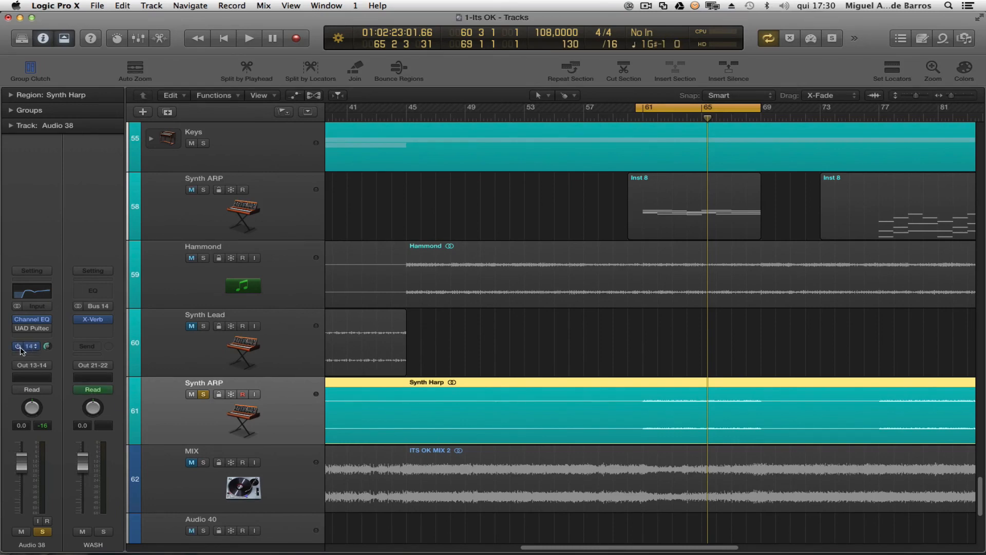
{"action": "key", "text": "space"}
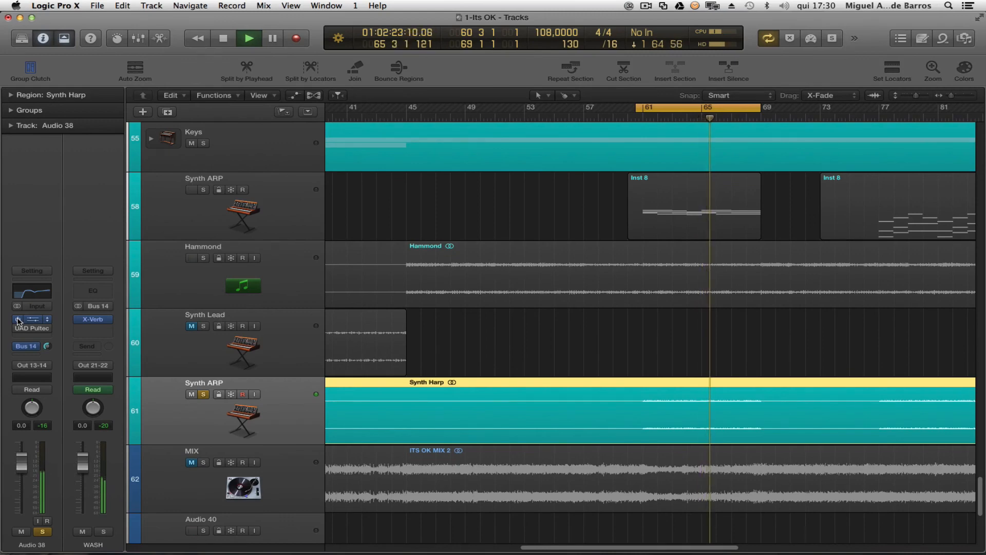
{"action": "key", "text": "space"}
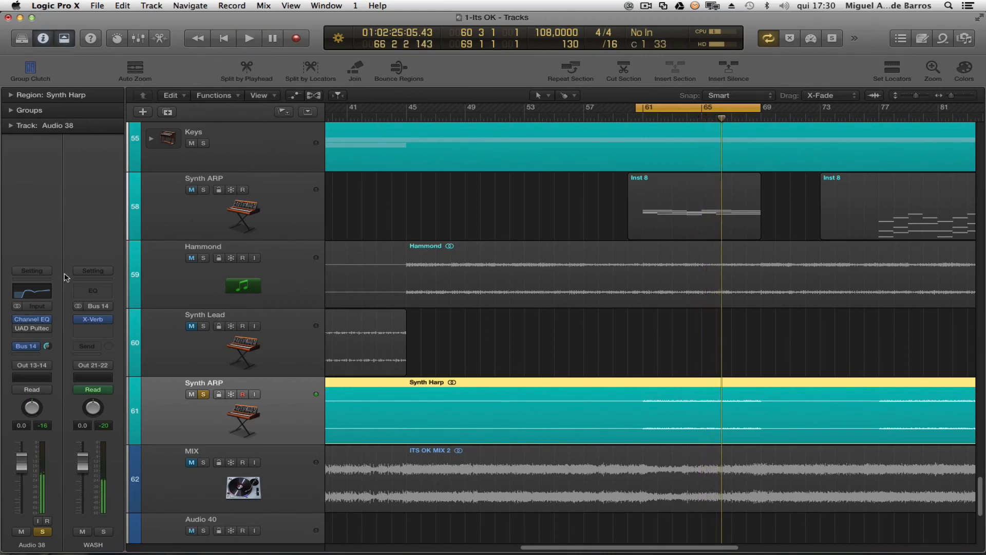